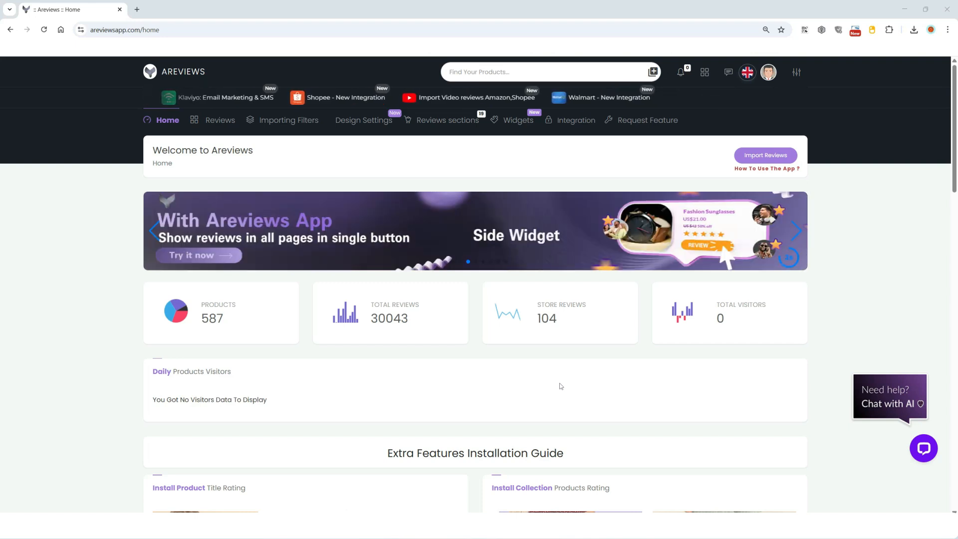
# Open the Klaviyo integration page in Areviews and locate the Klaviyo key setting.
pyautogui.click(574, 119)
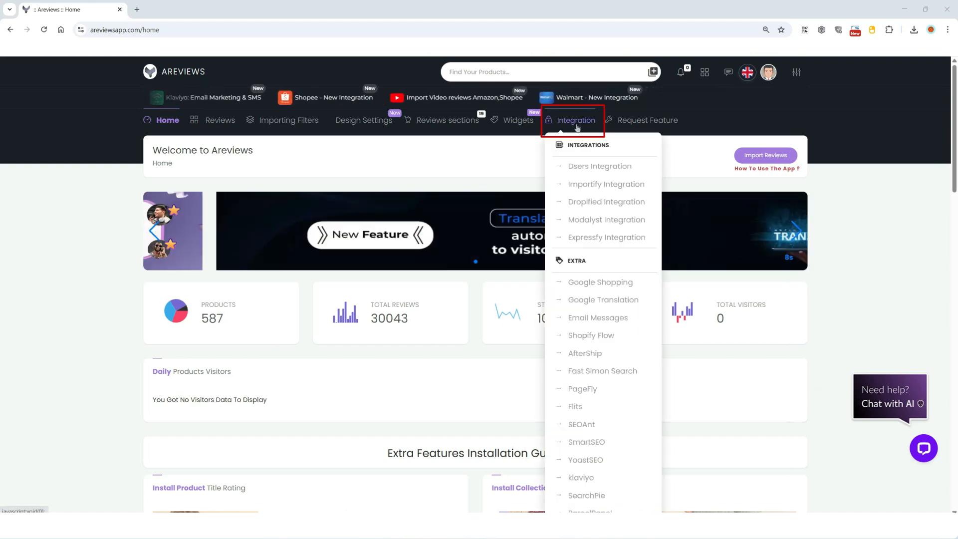
pyautogui.click(585, 485)
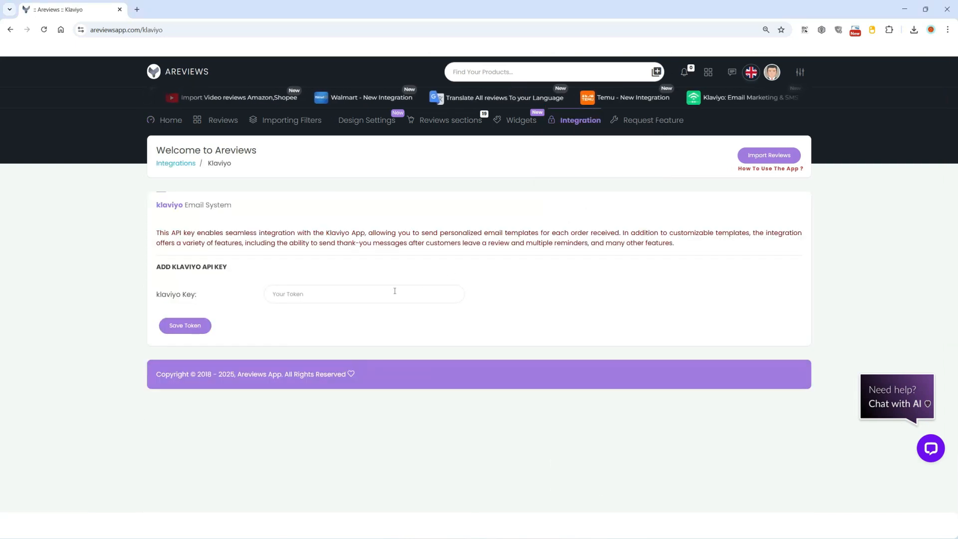
pyautogui.moveTo(155, 295); pyautogui.dragTo(198, 303)
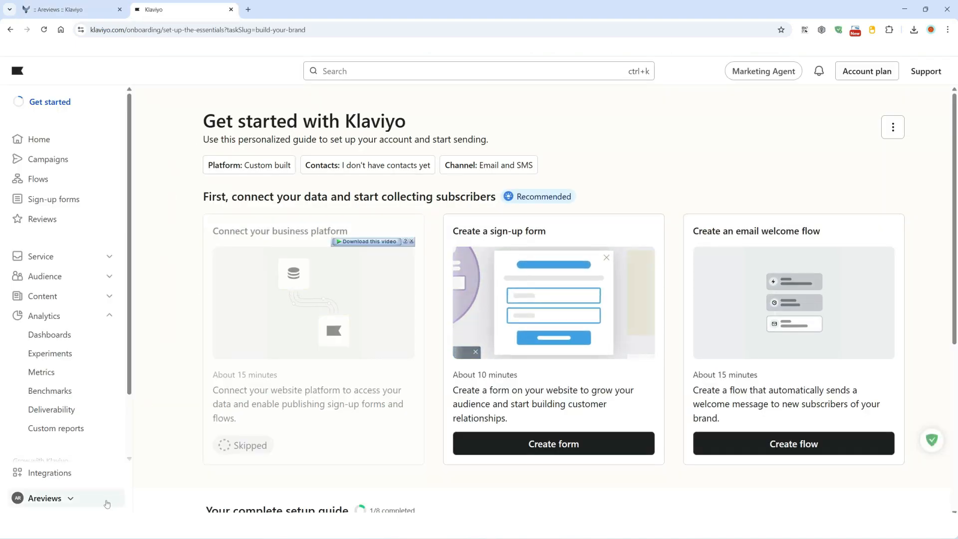
# Open the API keys page in the Klaviyo account settings.
pyautogui.click(60, 499)
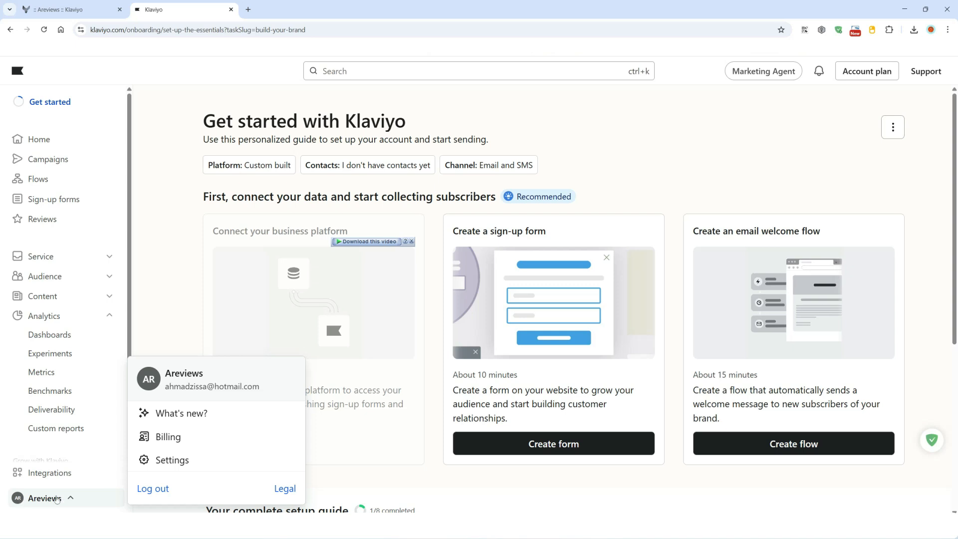
pyautogui.click(178, 466)
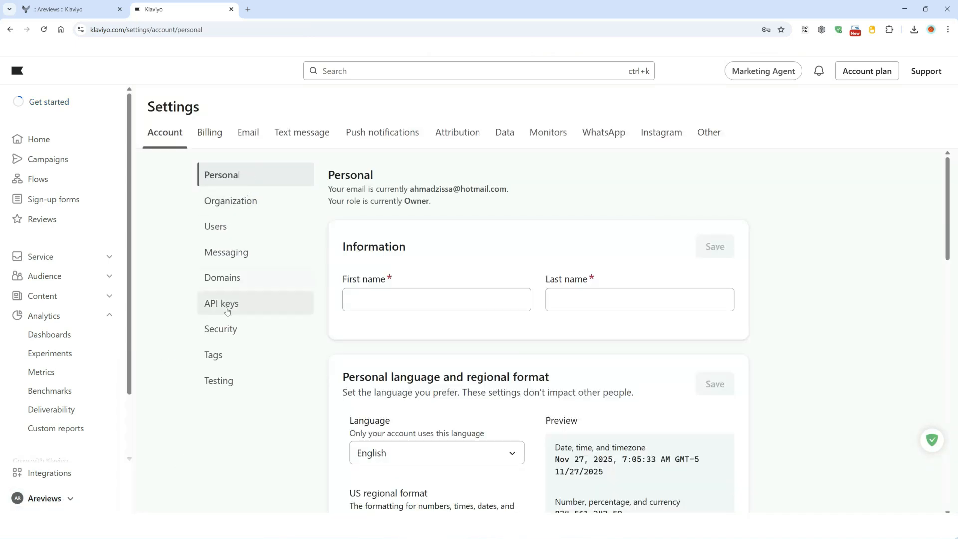
pyautogui.click(227, 309)
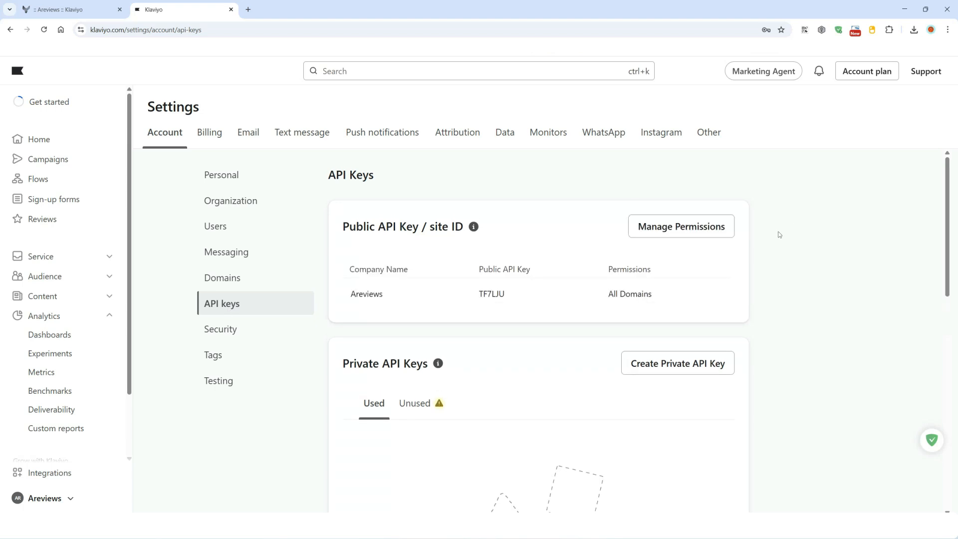
# Create a private API key named "test" with the Full Access Key access level.
pyautogui.click(683, 371)
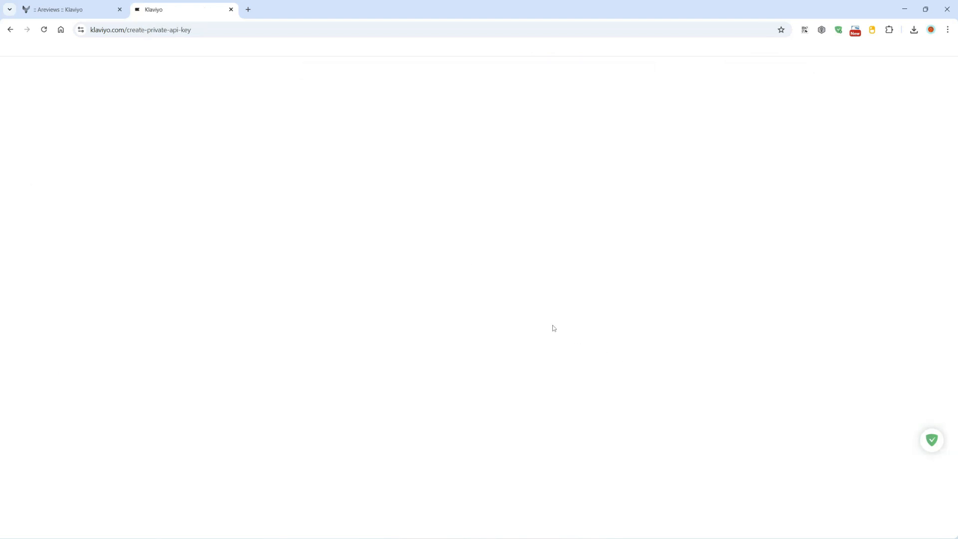
pyautogui.click(355, 237)
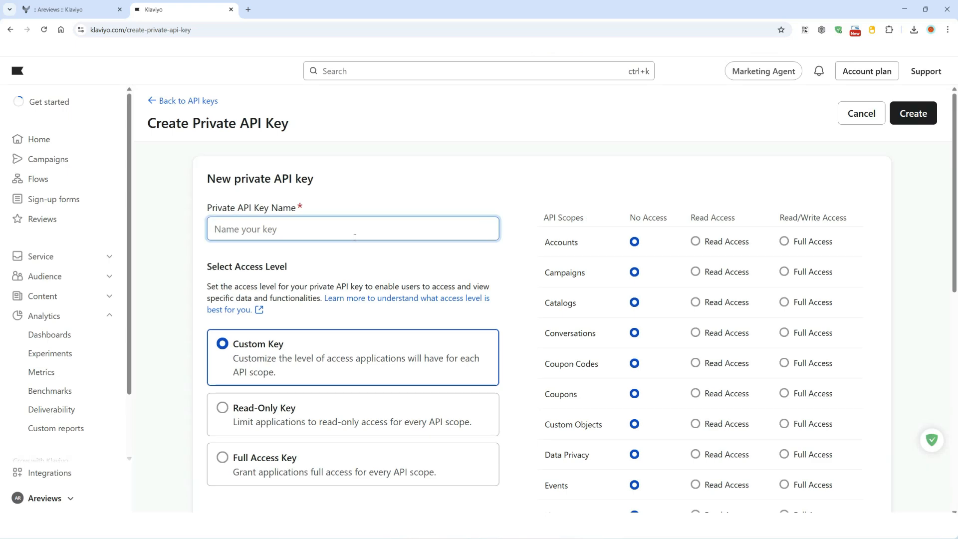
pyautogui.write('test')
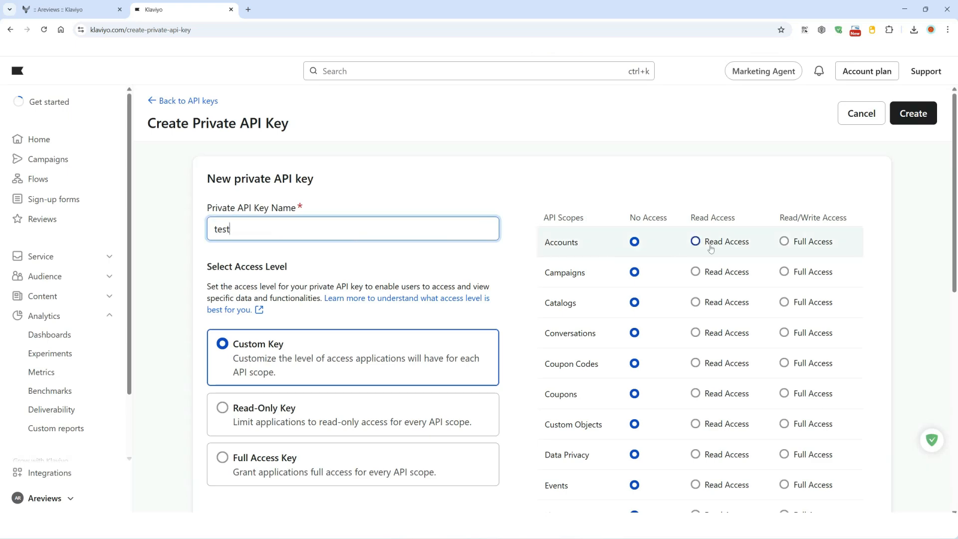
pyautogui.click(286, 467)
pyautogui.scroll(-6, 319, 432)
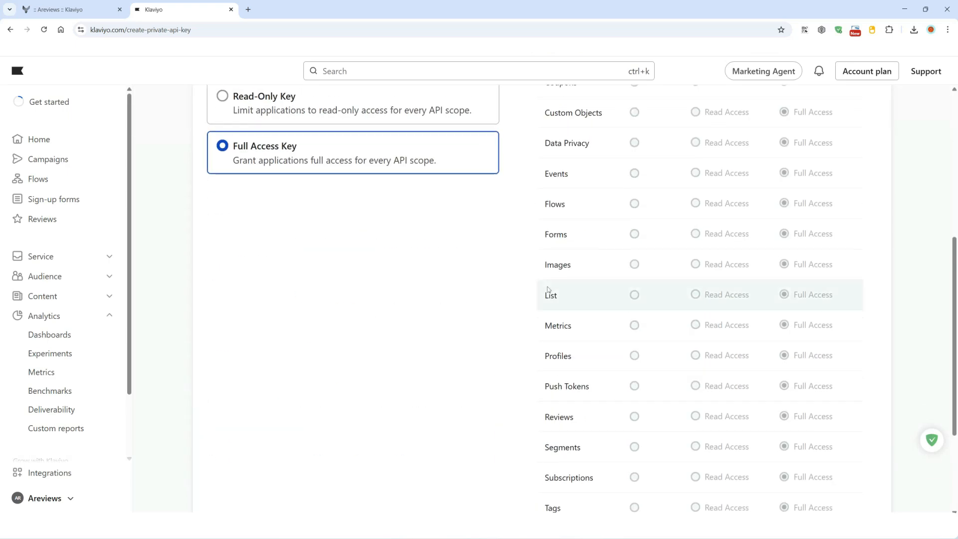
pyautogui.scroll(6, 552, 294)
pyautogui.click(896, 108)
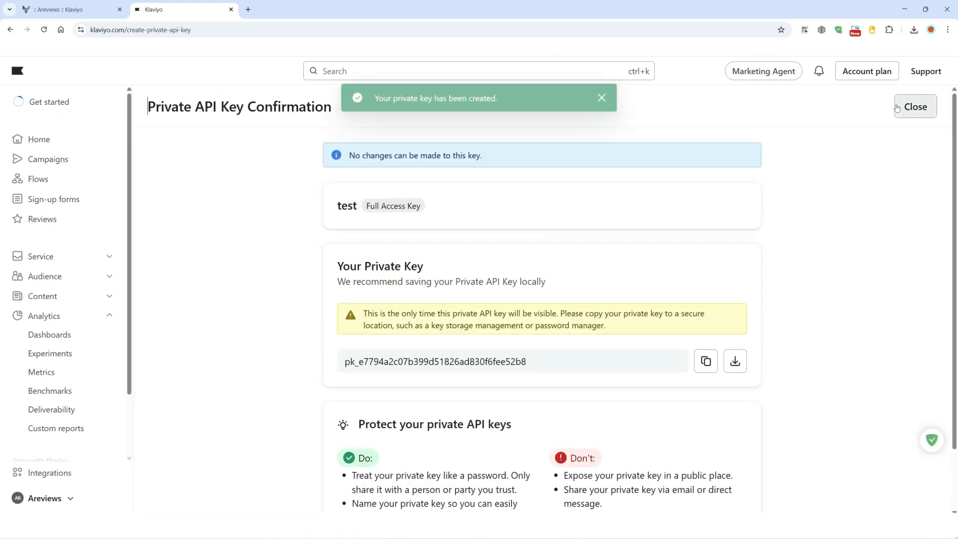
# Copy the new private API key, switch to Areviews, paste it as the Klaviyo key and save the token.
pyautogui.click(705, 362)
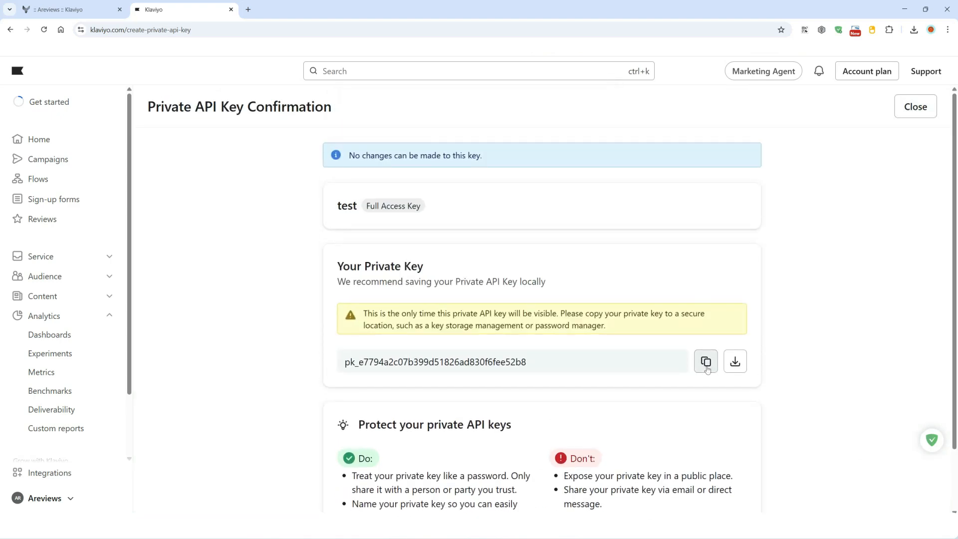
pyautogui.hotkey('ctrl', 'shift', 'Tab')
pyautogui.click(386, 296)
pyautogui.hotkey('ctrl', 'v')
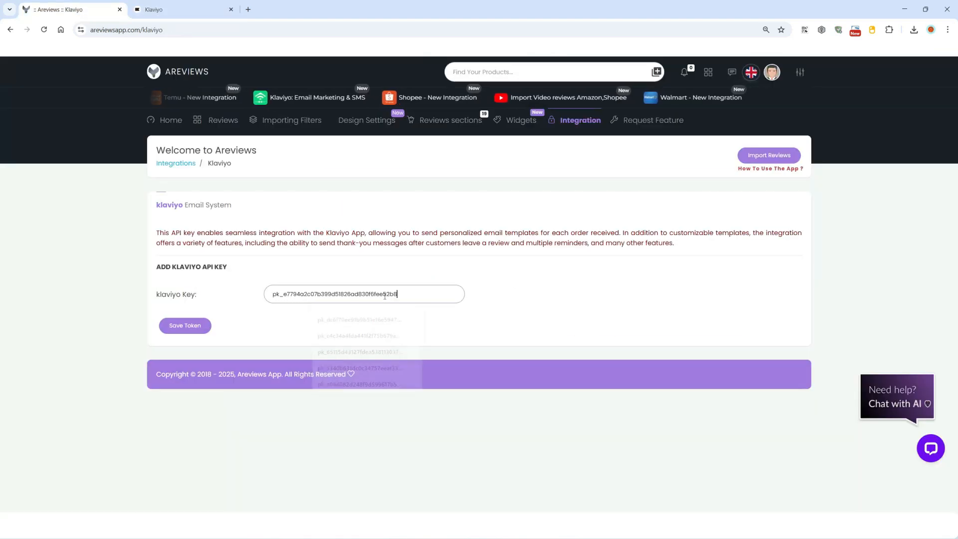
pyautogui.click(187, 327)
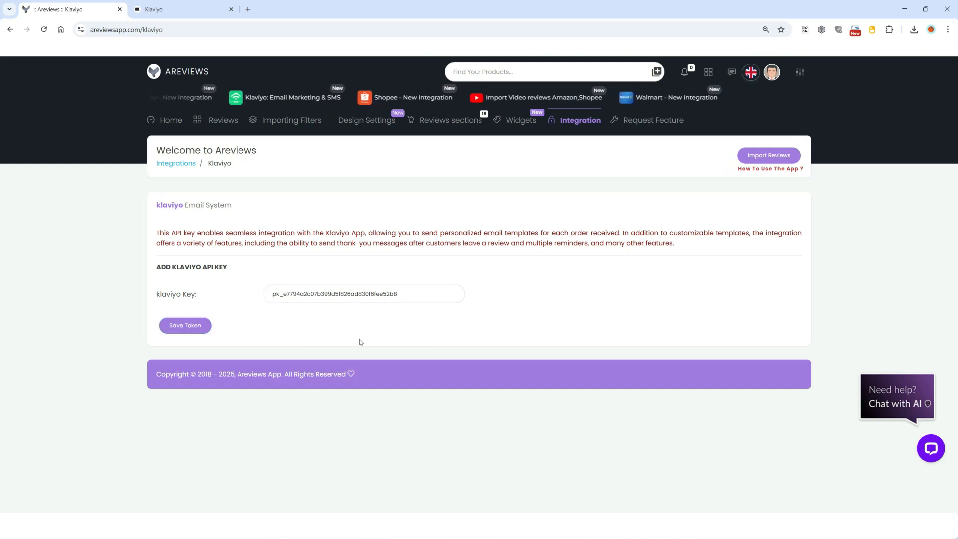
pyautogui.moveTo(521, 80); pyautogui.dragTo(401, 80)
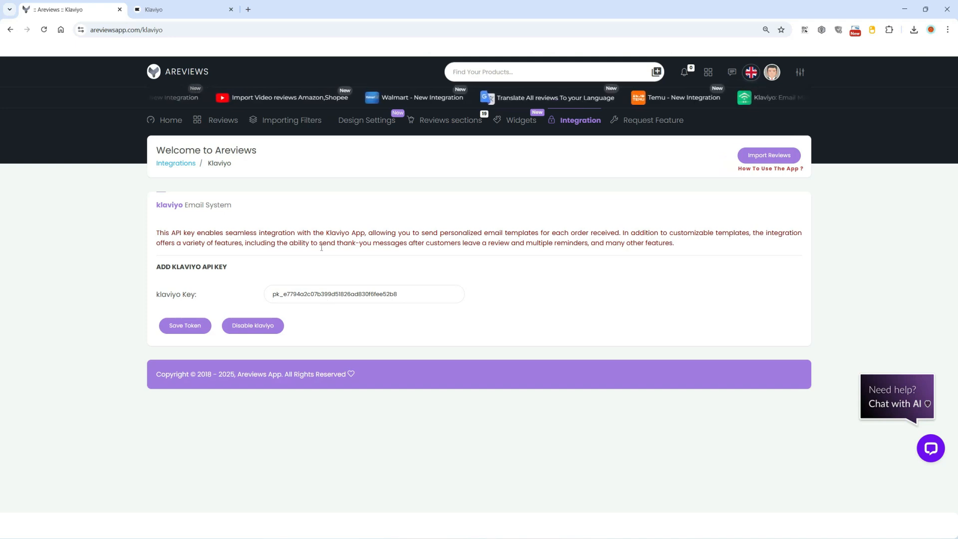
# Switch to Klaviyo and examine the latest event's details in the activity feed of the "Areviews - Time To Send Review Request" metric.
pyautogui.click(171, 17)
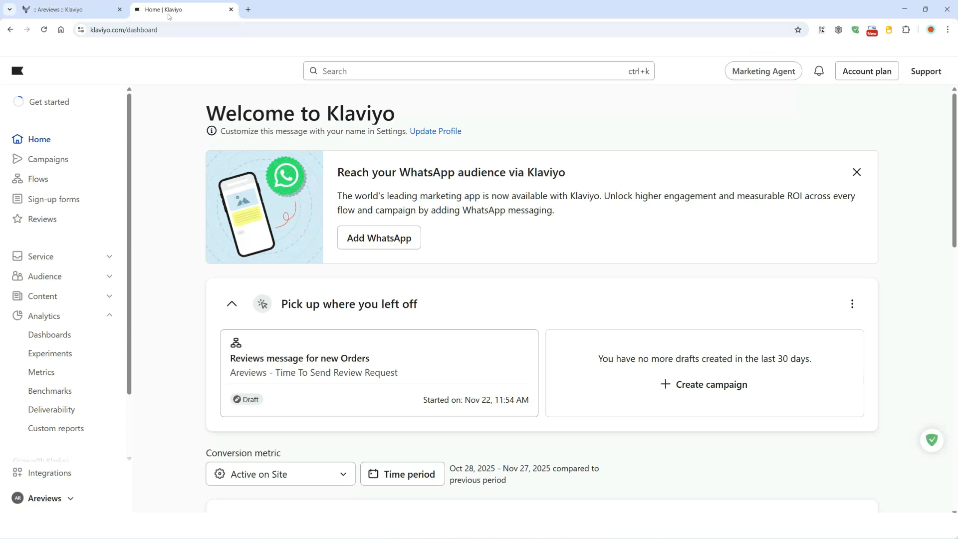
pyautogui.click(53, 377)
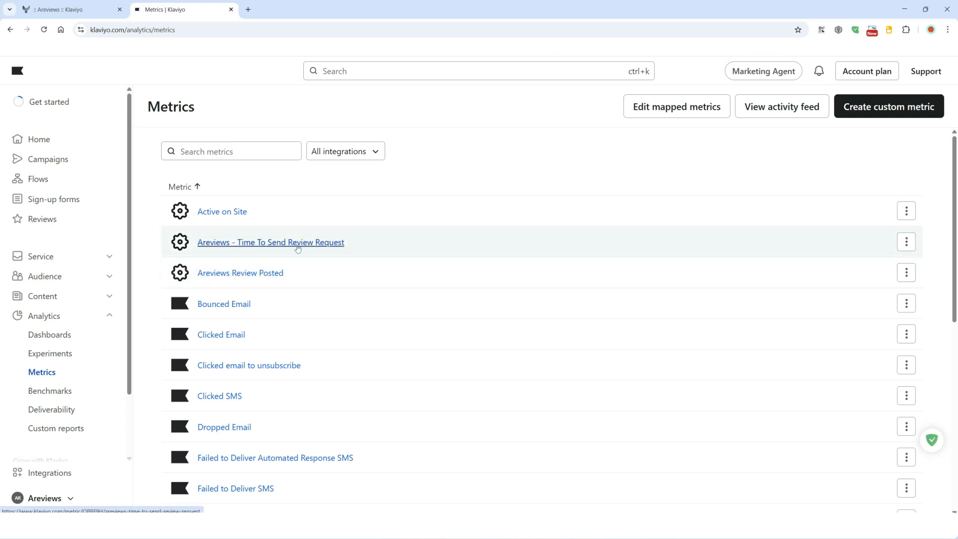
pyautogui.click(332, 246)
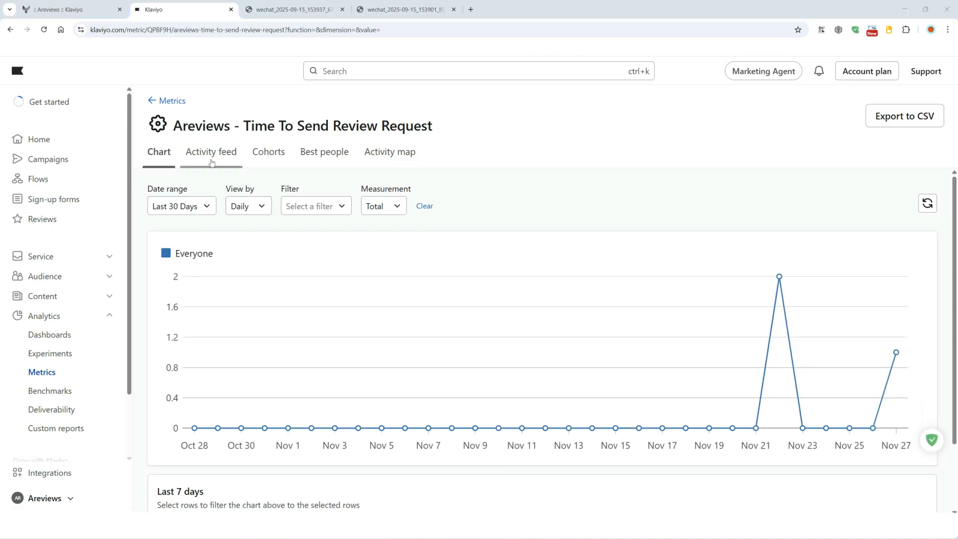
pyautogui.click(212, 163)
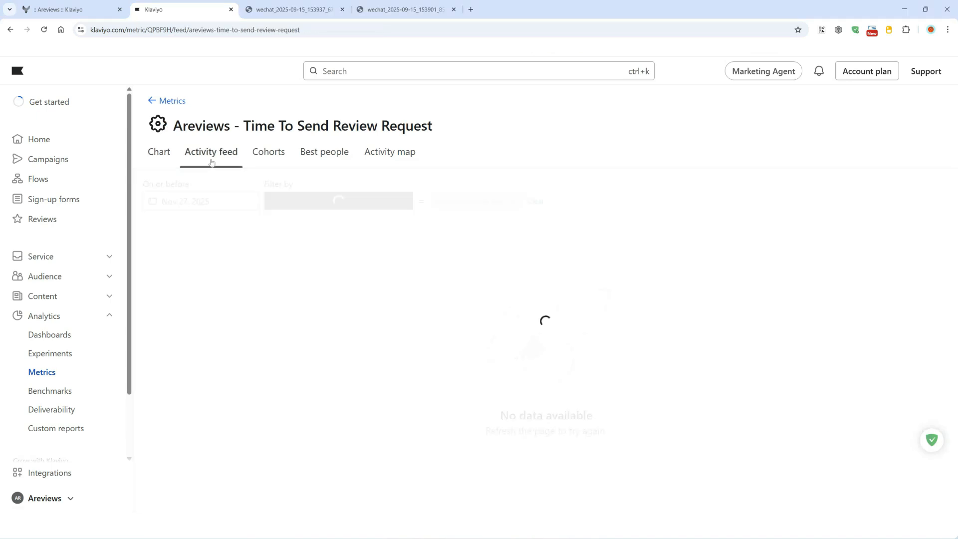
pyautogui.click(159, 273)
pyautogui.moveTo(209, 376); pyautogui.dragTo(151, 310)
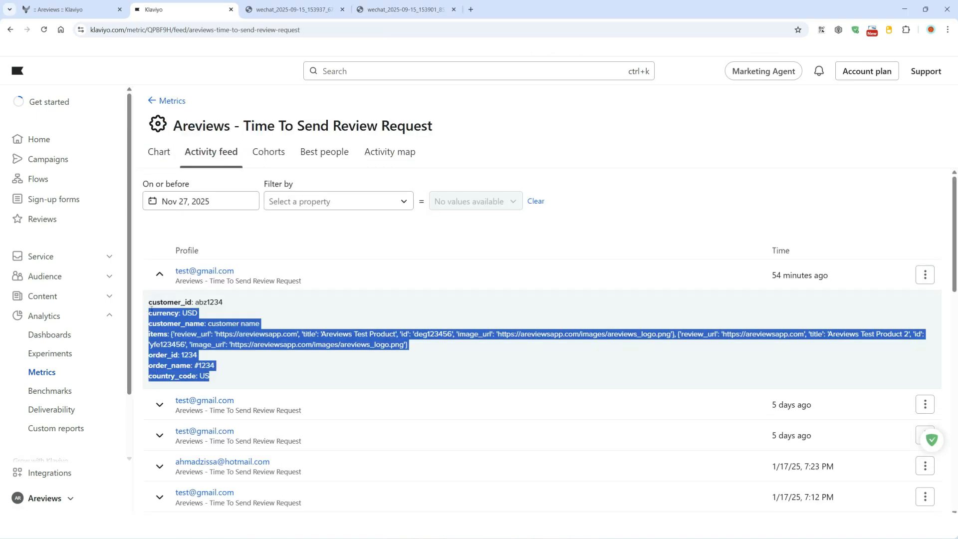
# Create a custom-built flow named "Areviews - send review request for new orders".
pyautogui.click(49, 179)
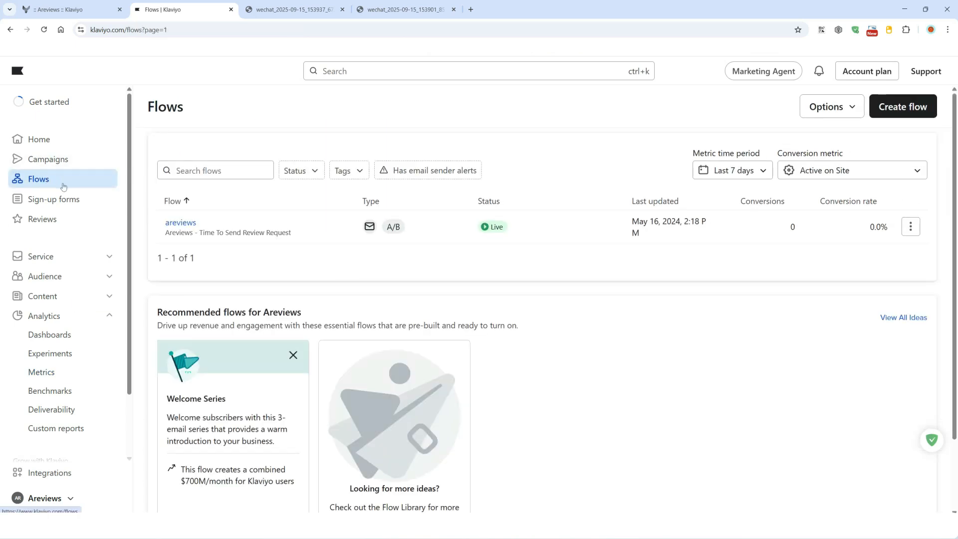
pyautogui.click(894, 115)
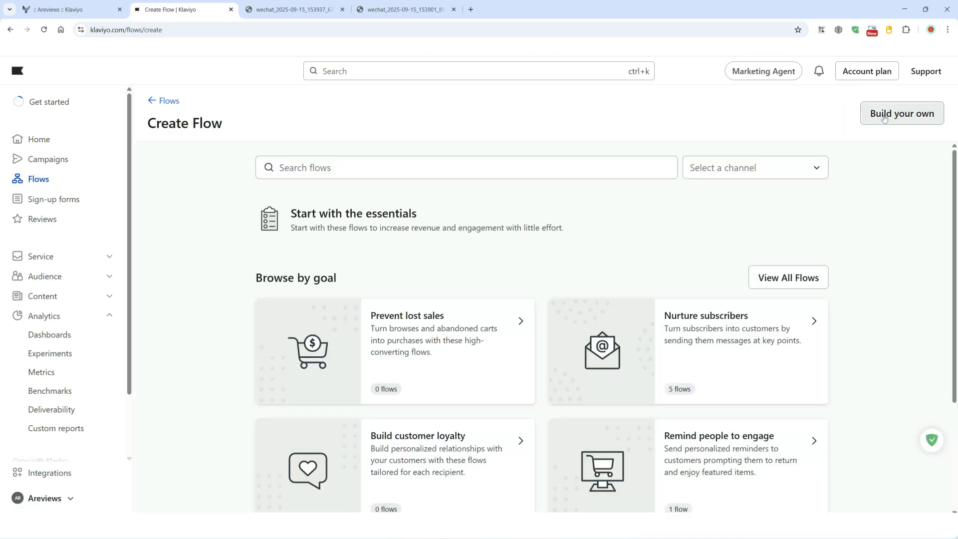
pyautogui.click(912, 121)
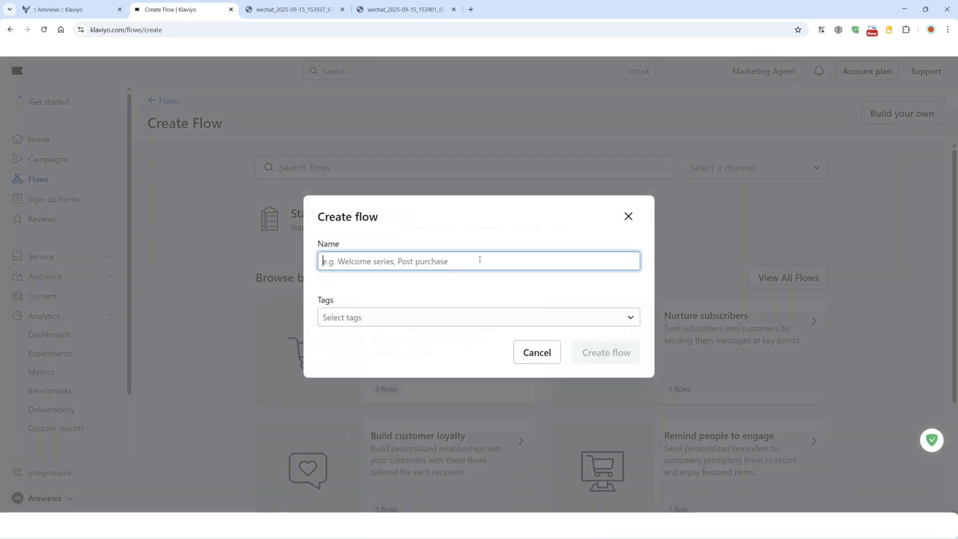
pyautogui.write('Areviews - se')
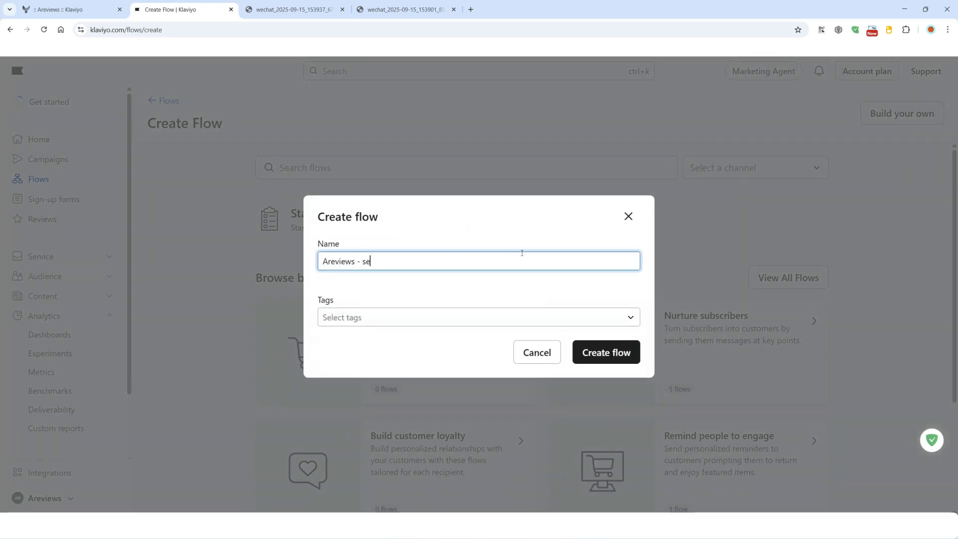
pyautogui.write('nd review ')
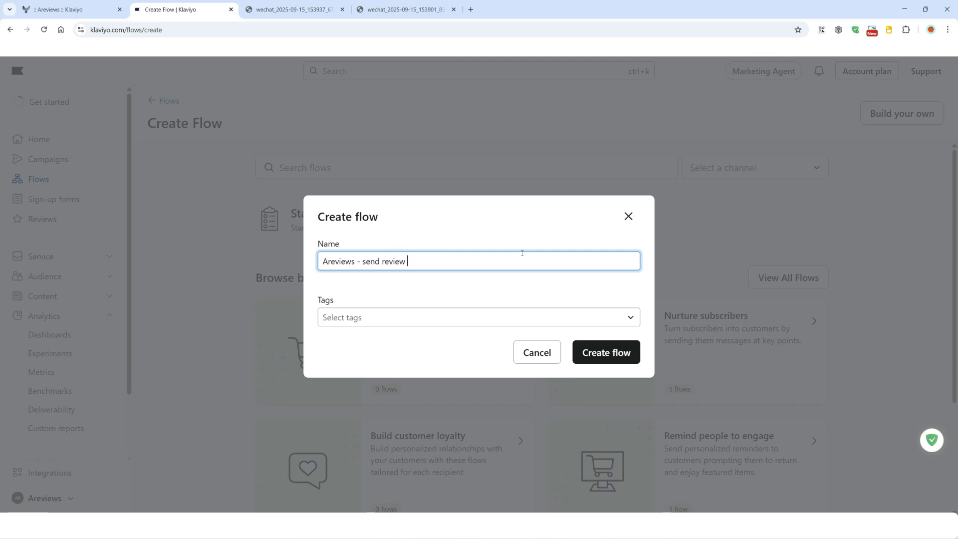
pyautogui.write('requset')
pyautogui.press('BackSpace')
pyautogui.doubleClick(424, 261)
pyautogui.rightClick(426, 261)
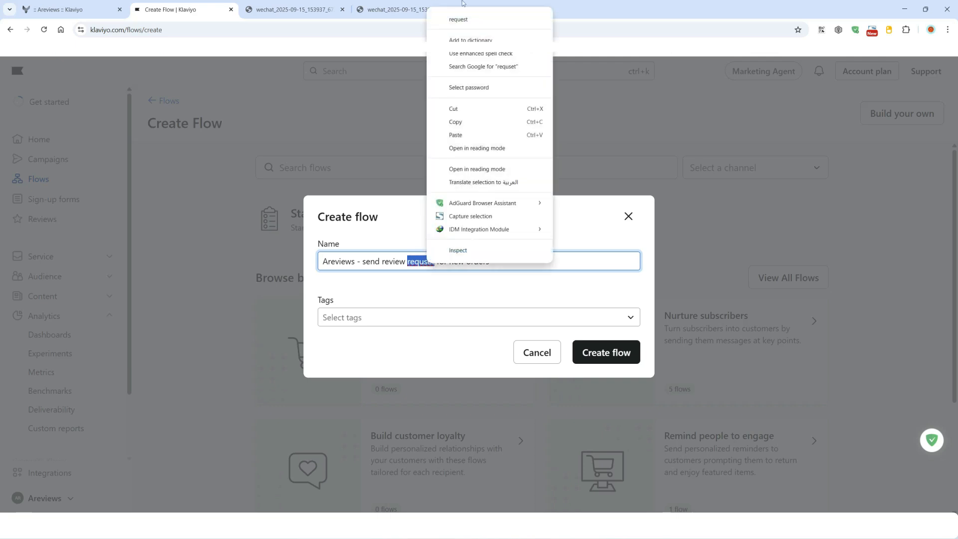
pyautogui.click(458, 19)
pyautogui.click(621, 352)
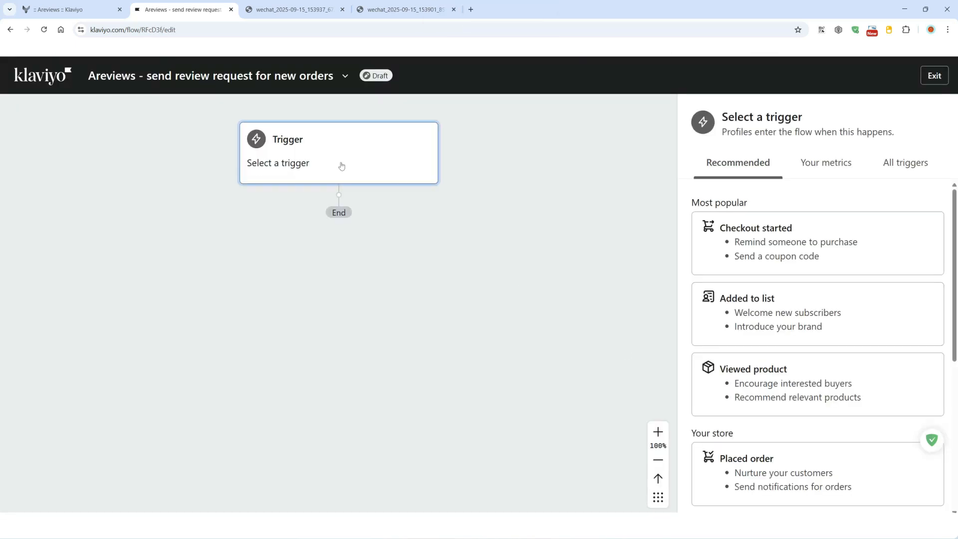
# Set the flow's trigger to the "Areviews - Time To Send Review Request" metric and confirm the selection.
pyautogui.click(914, 170)
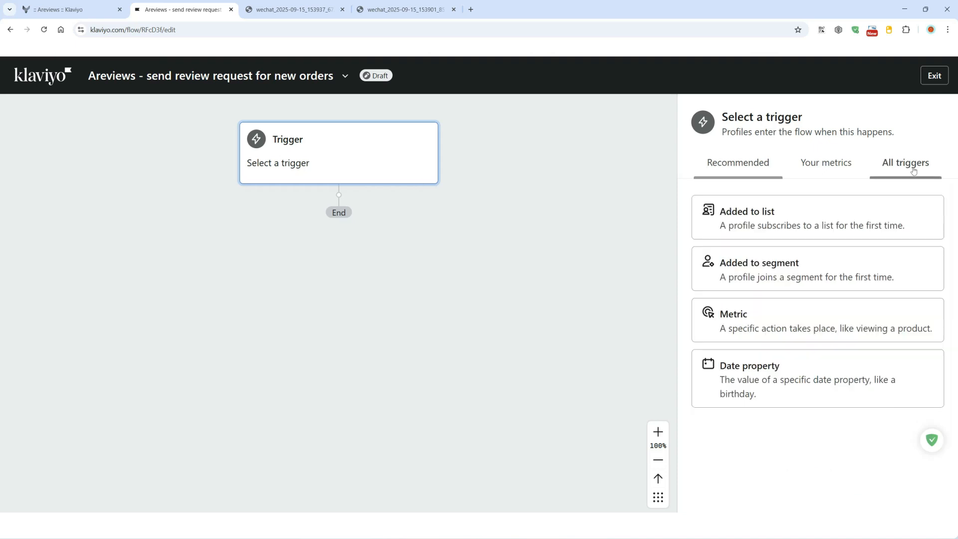
pyautogui.click(728, 325)
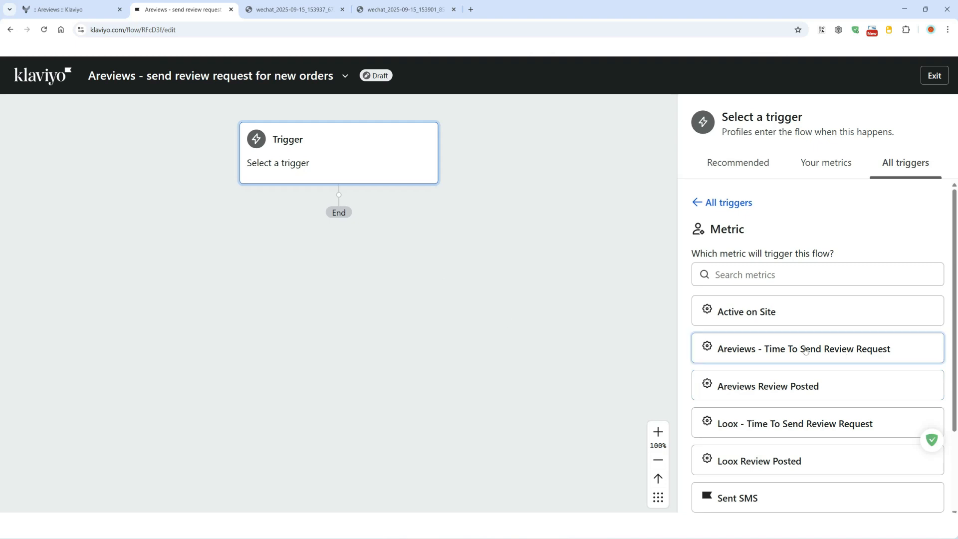
pyautogui.click(838, 358)
pyautogui.click(712, 490)
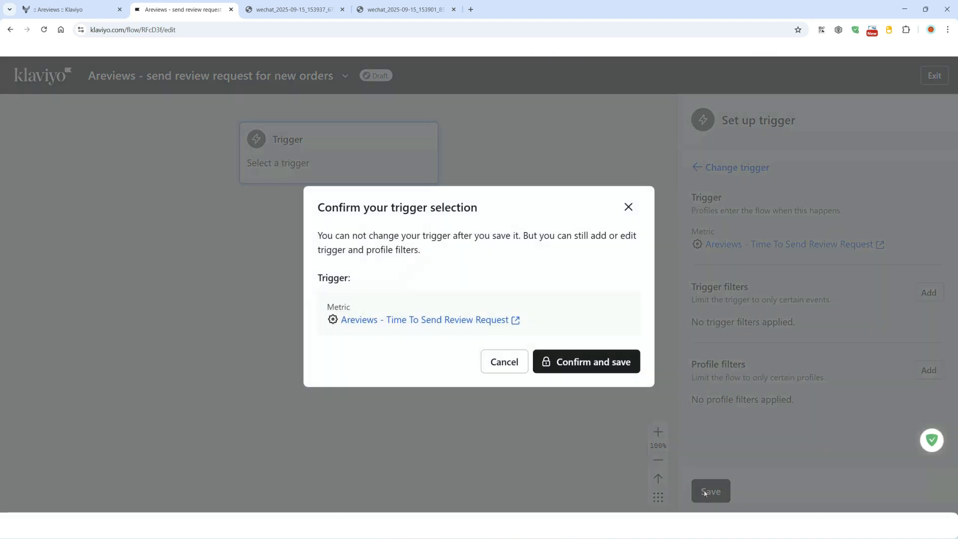
pyautogui.click(574, 361)
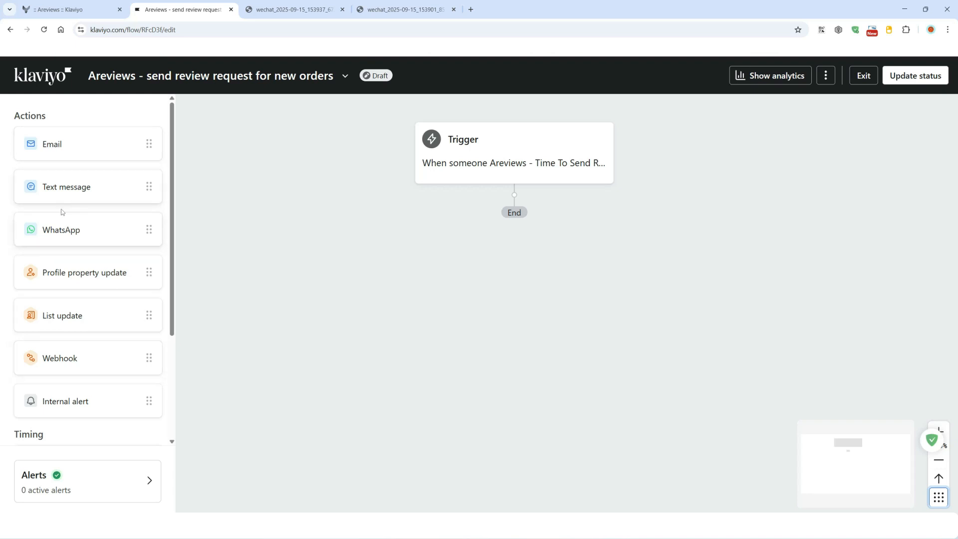
# Add an email action directly after the trigger and open the template library for that email.
pyautogui.moveTo(52, 148); pyautogui.dragTo(504, 210)
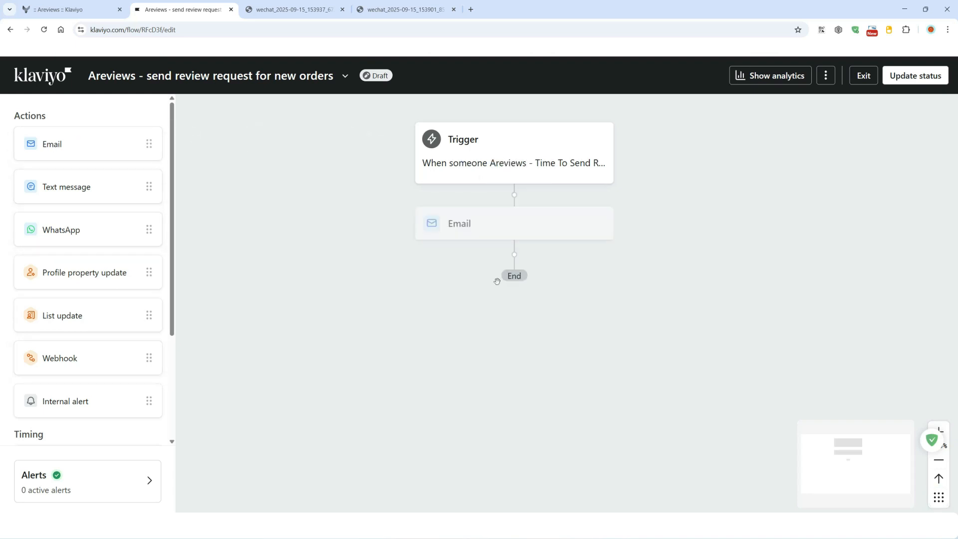
pyautogui.click(496, 238)
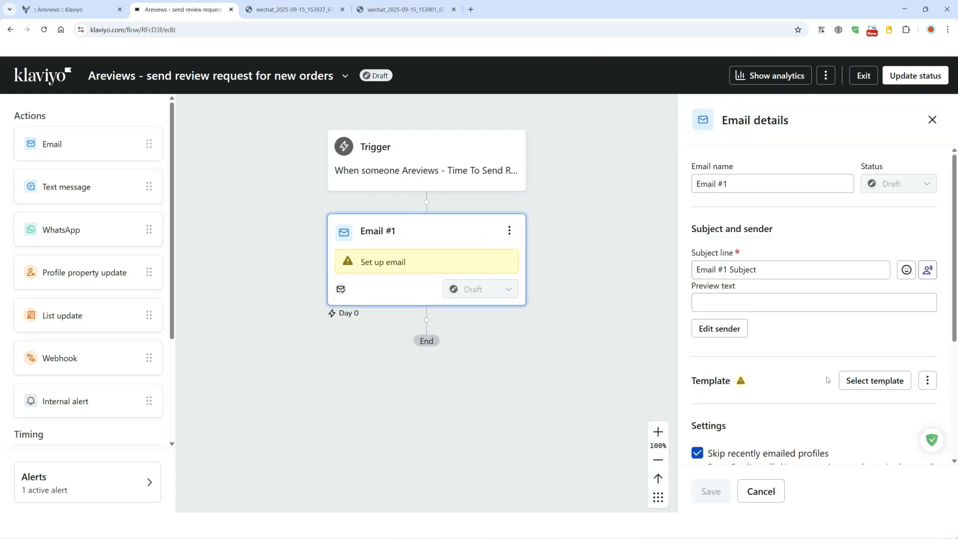
pyautogui.scroll(-4, 828, 379)
pyautogui.scroll(4, 818, 371)
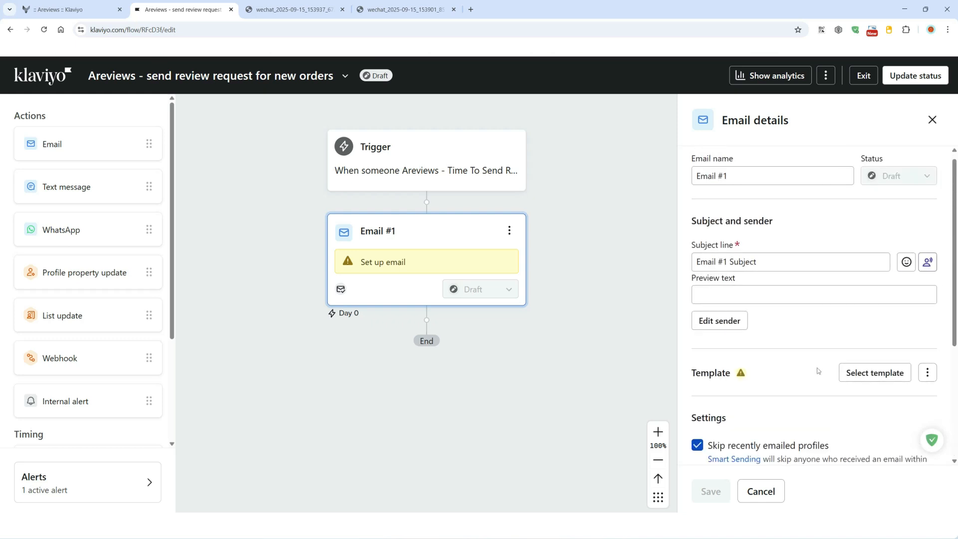
pyautogui.click(874, 372)
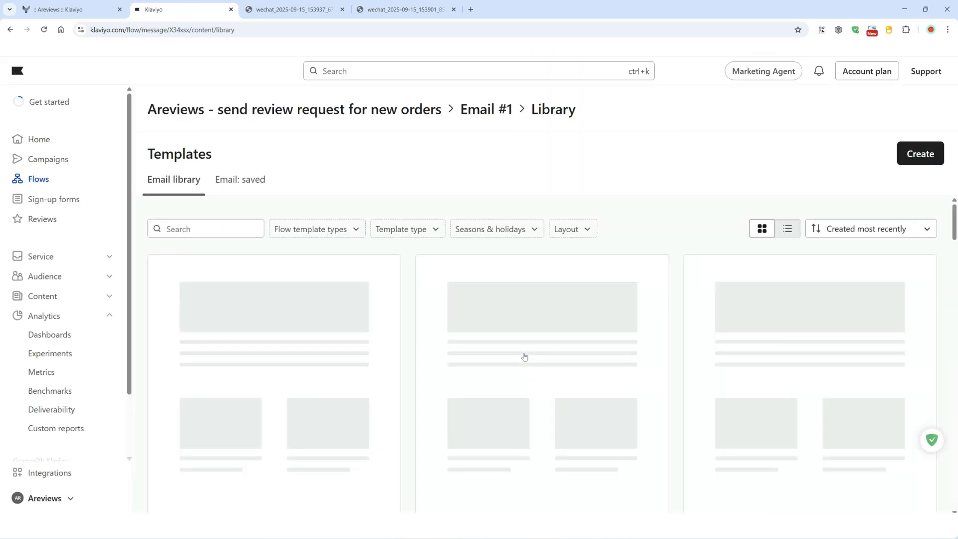
# Apply the "Restaurant - Date night" template from the email library to the flow email.
pyautogui.scroll(-3, 518, 323)
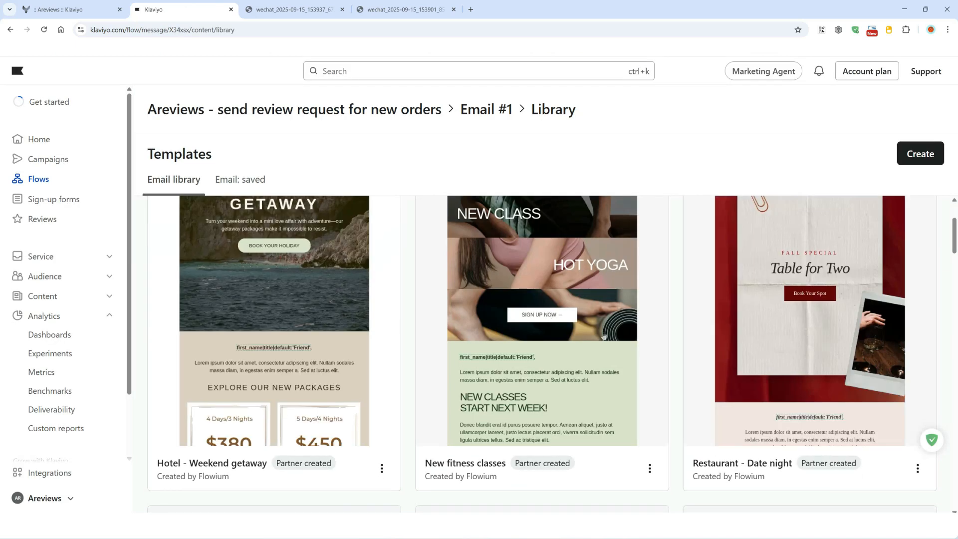
pyautogui.click(773, 369)
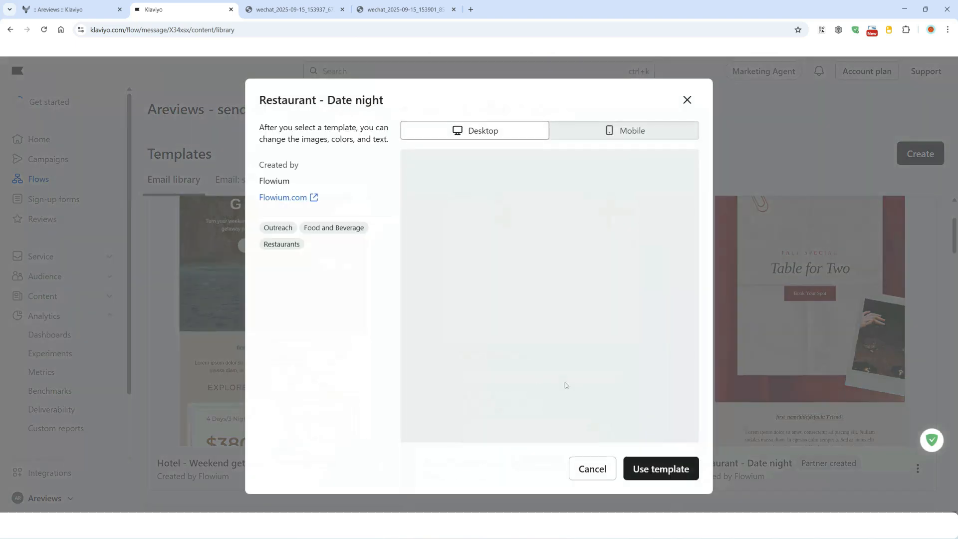
pyautogui.click(651, 468)
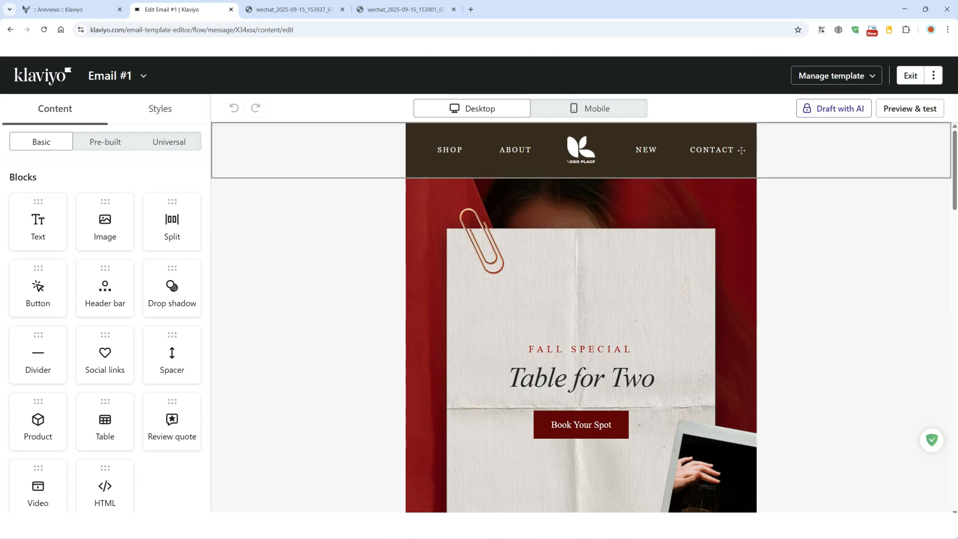
# Copy the first item's image_url variable from the event properties in the email preview and return to the editor.
pyautogui.click(910, 110)
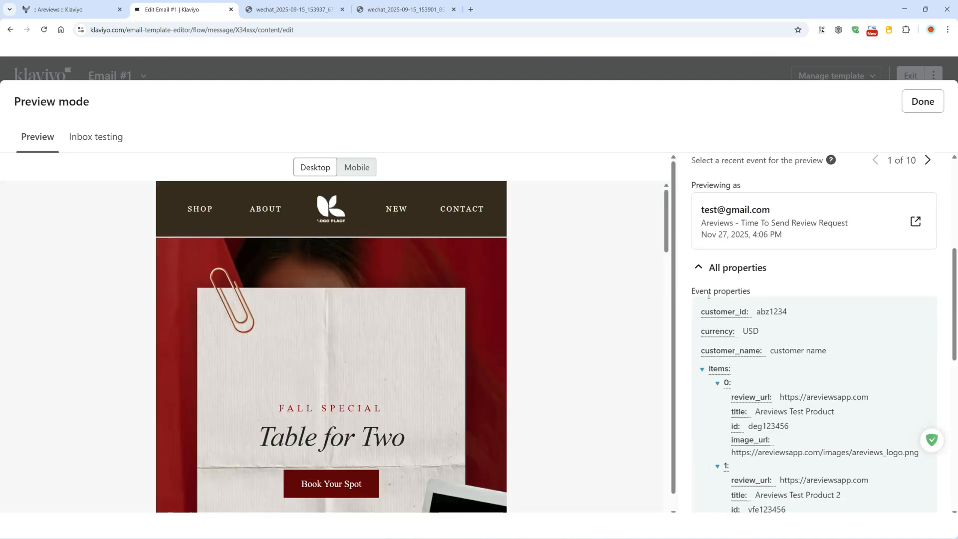
pyautogui.scroll(-3, 709, 295)
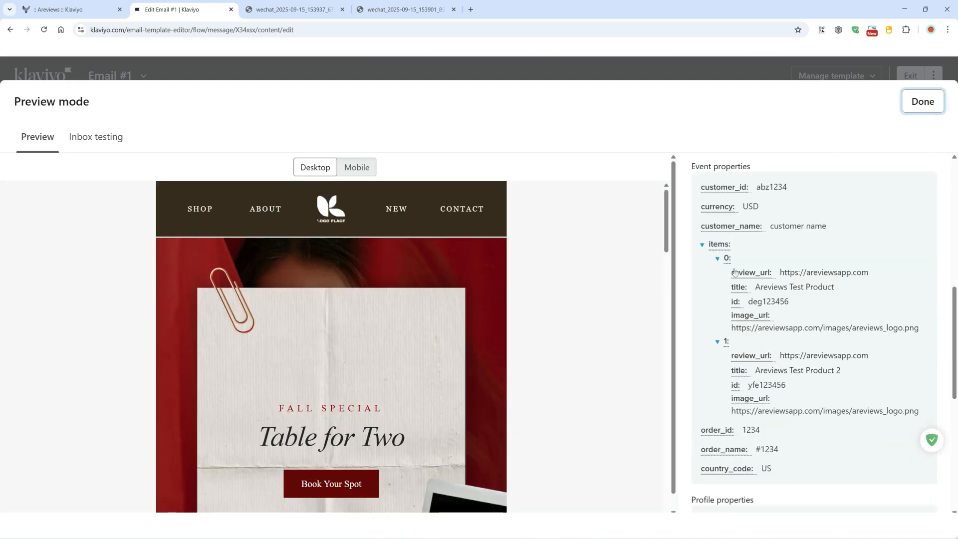
pyautogui.click(754, 315)
pyautogui.click(923, 101)
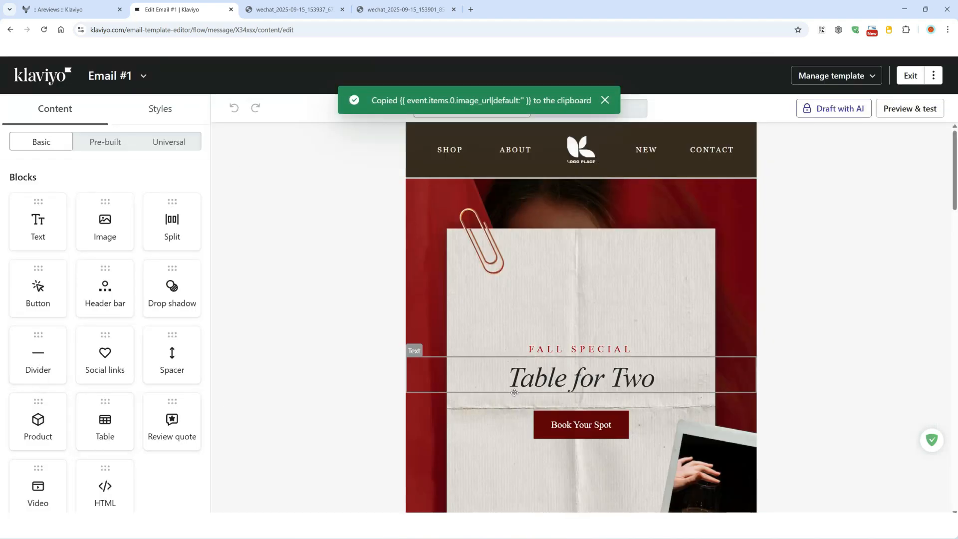
# Insert a table block between the hero image and the greeting text, and select its image cell.
pyautogui.scroll(-5, 516, 392)
pyautogui.moveTo(100, 425); pyautogui.dragTo(596, 416)
pyautogui.scroll(-2, 545, 315)
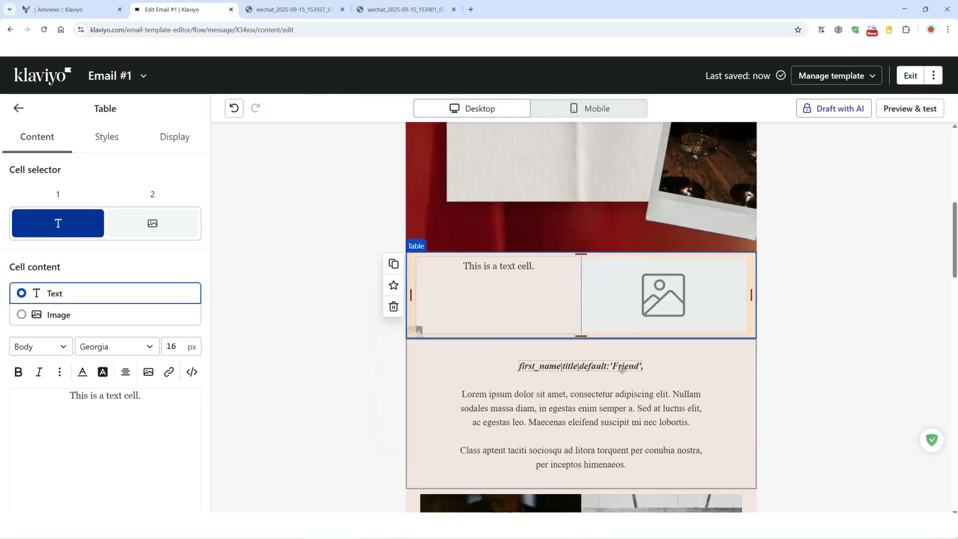
pyautogui.click(674, 294)
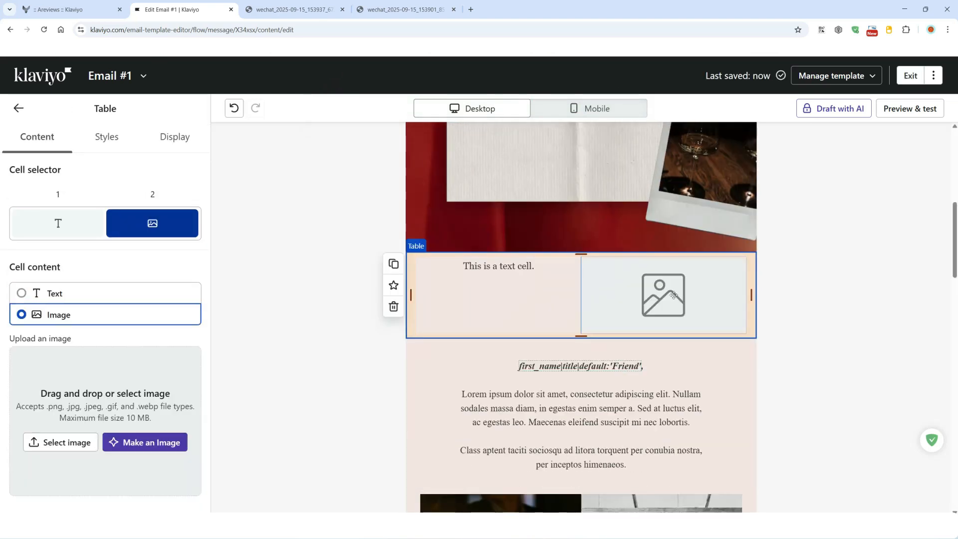
# Switch the table's data to Dynamic and set its row collection to event.items.
pyautogui.click(94, 143)
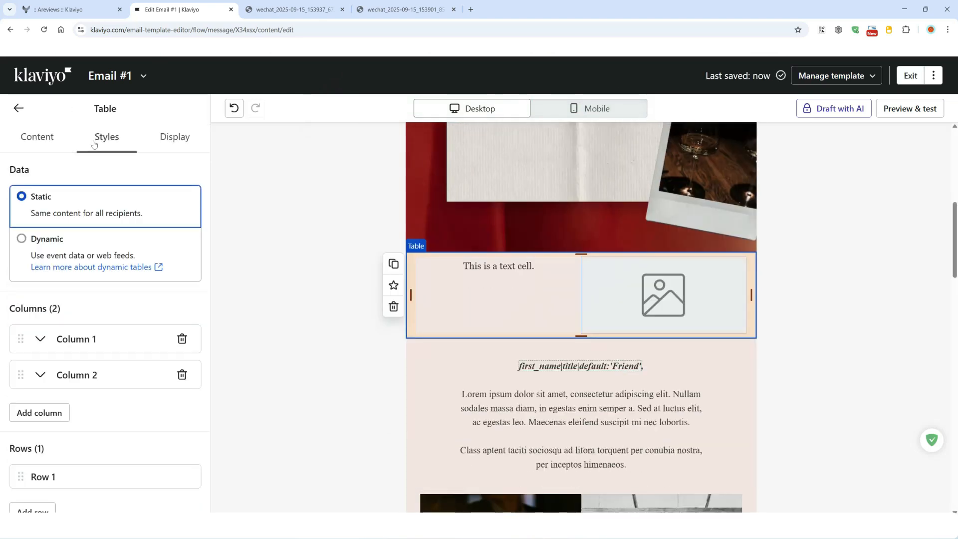
pyautogui.click(47, 243)
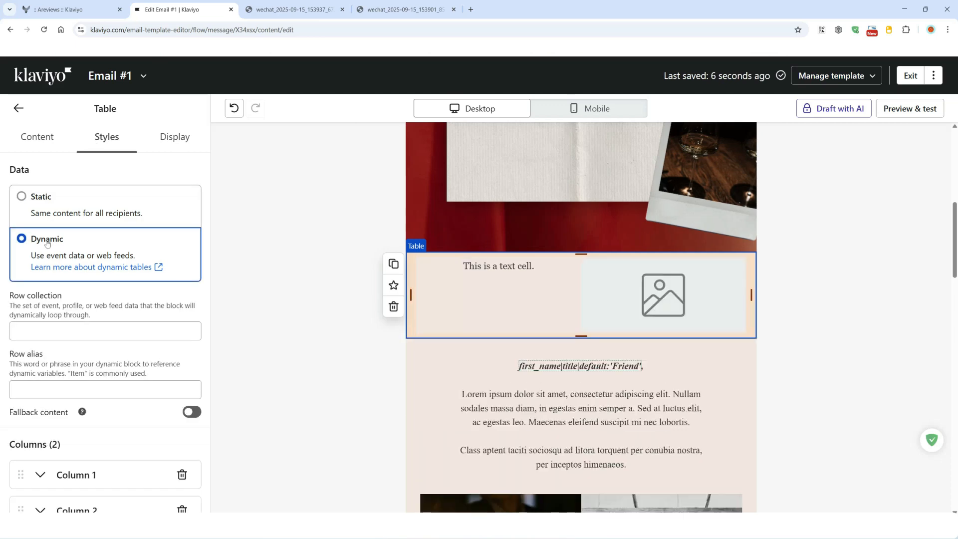
pyautogui.click(34, 329)
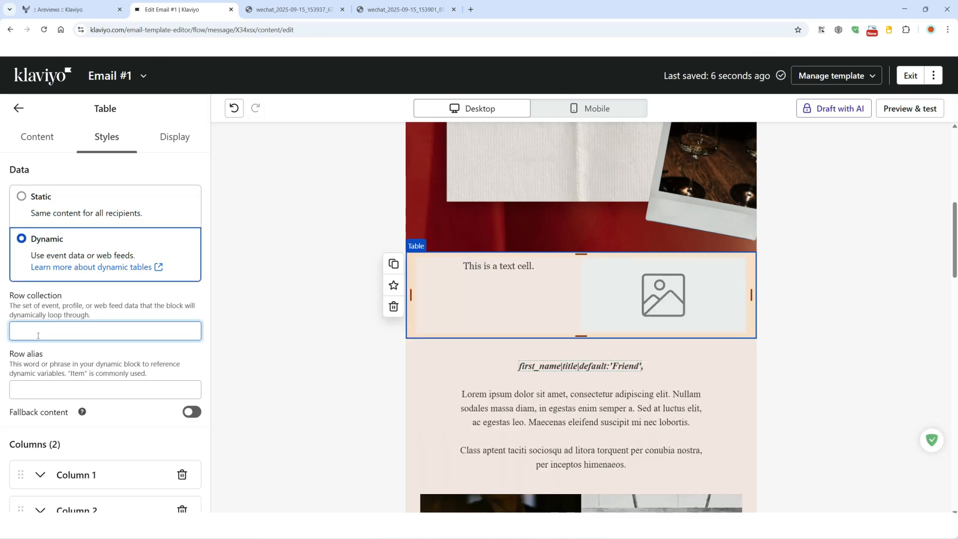
pyautogui.hotkey('ctrl', 'v')
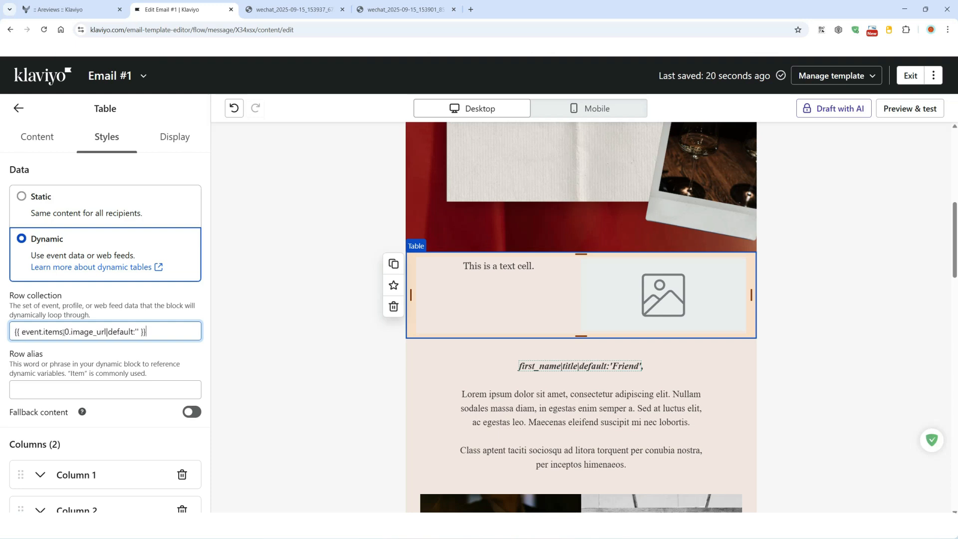
pyautogui.moveTo(64, 332); pyautogui.dragTo(24, 335)
pyautogui.click(16, 332)
pyautogui.hotkey('ctrl', 'a')
pyautogui.click(16, 332)
pyautogui.hotkey('ctrl', 'a')
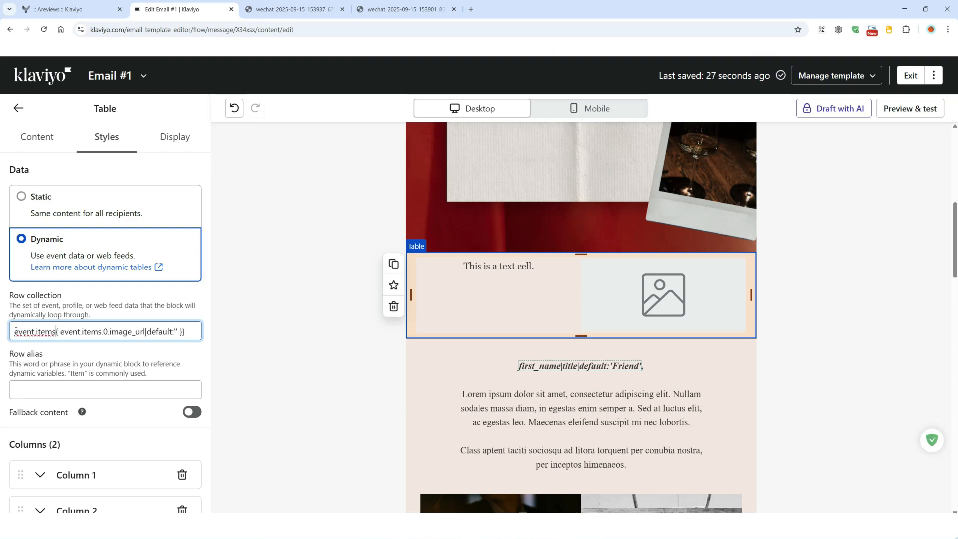
pyautogui.write('event.items')
# Set the dynamic table's row alias to item.
pyautogui.click(45, 392)
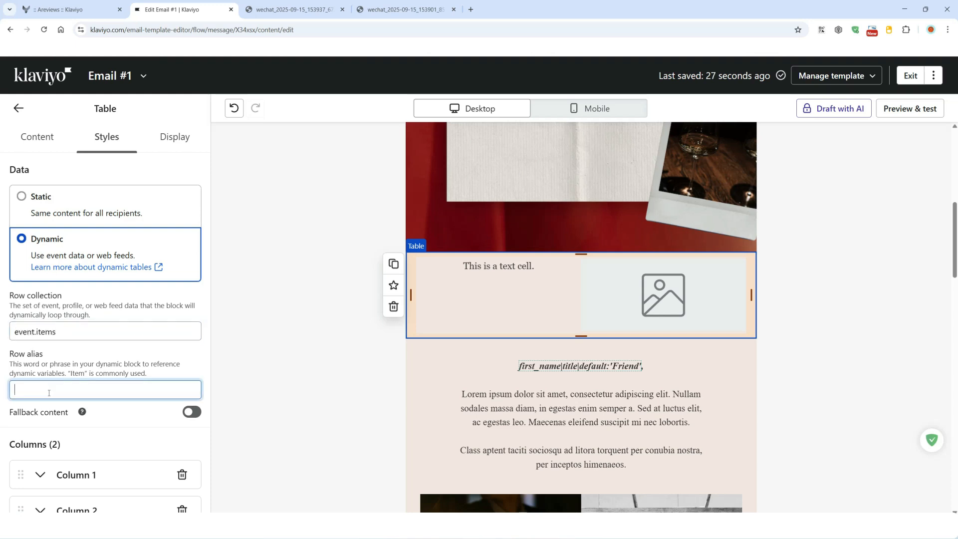
pyautogui.write('ot')
pyautogui.write('em')
pyautogui.doubleClick(47, 393)
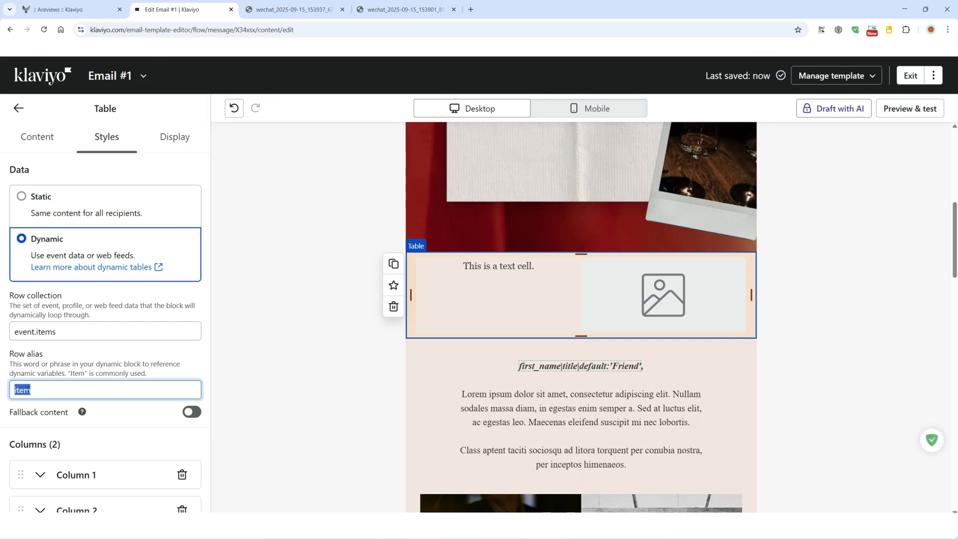
# Examine the properties of both entries under items in the preview event data, then return to the editor.
pyautogui.click(909, 108)
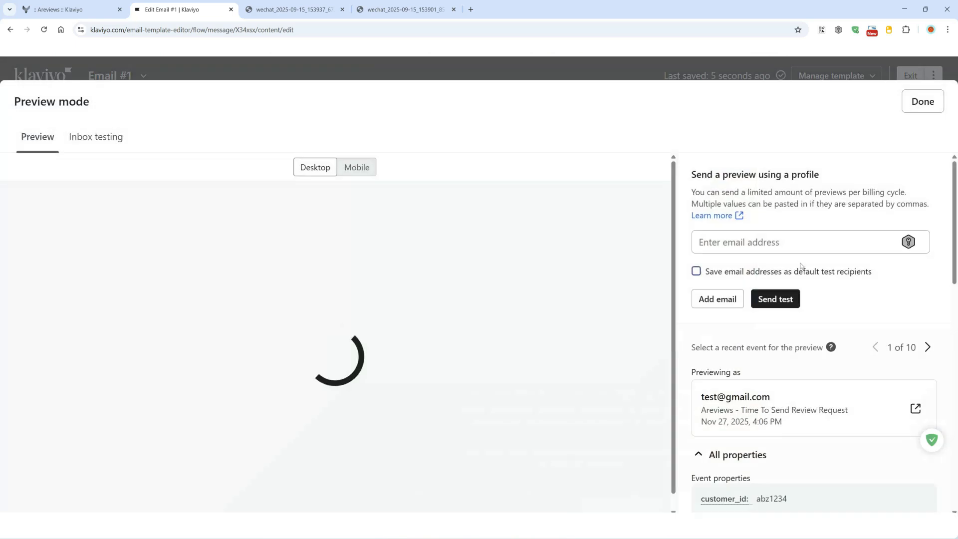
pyautogui.scroll(-1, 790, 383)
pyautogui.moveTo(729, 333); pyautogui.dragTo(920, 393)
pyautogui.moveTo(728, 412); pyautogui.dragTo(917, 475)
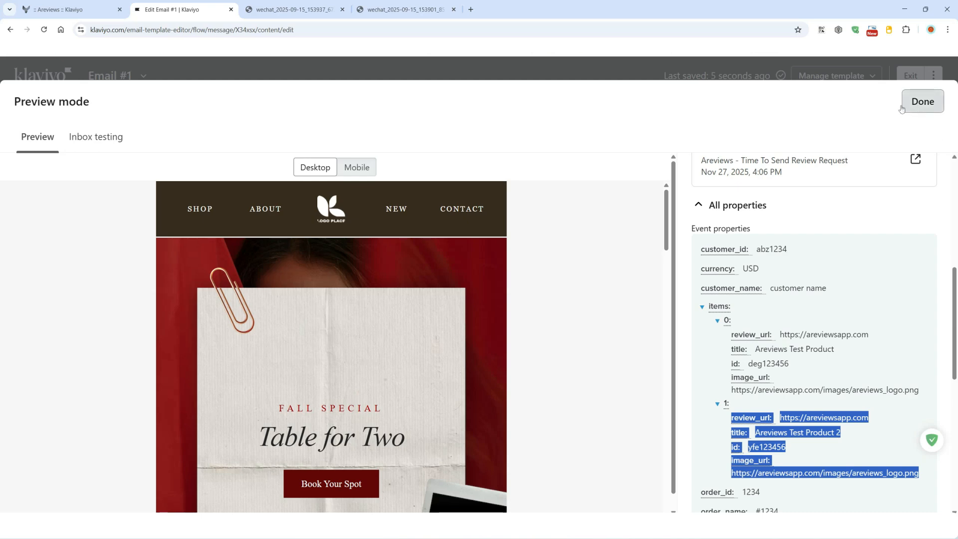
pyautogui.click(922, 106)
# Set the table's image cell to a dynamic image using the variable item.image_url and save it.
pyautogui.click(56, 149)
pyautogui.click(647, 298)
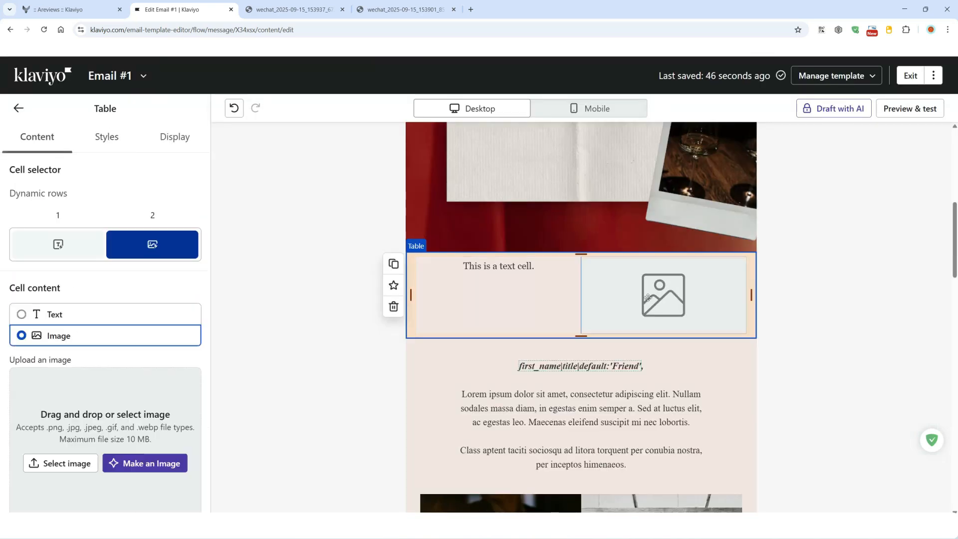
pyautogui.click(70, 463)
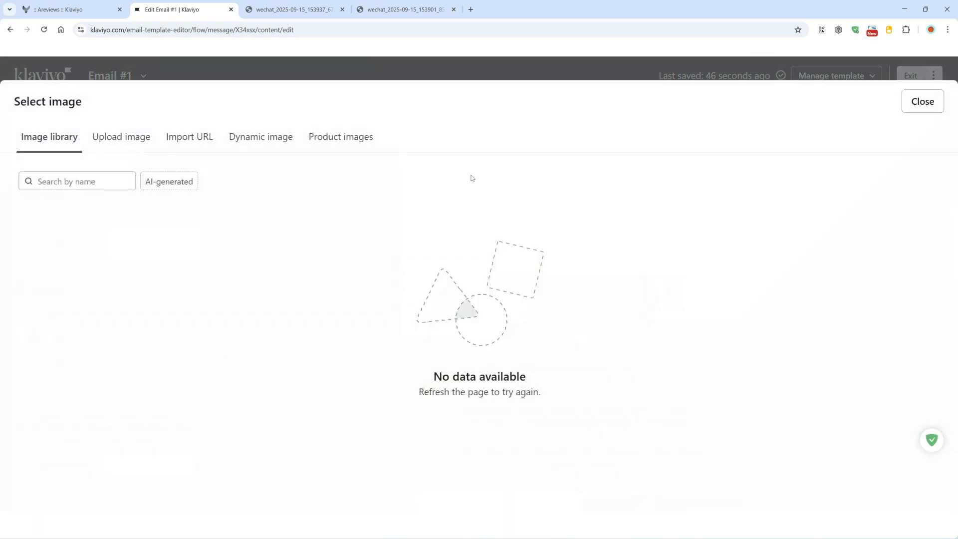
pyautogui.click(255, 145)
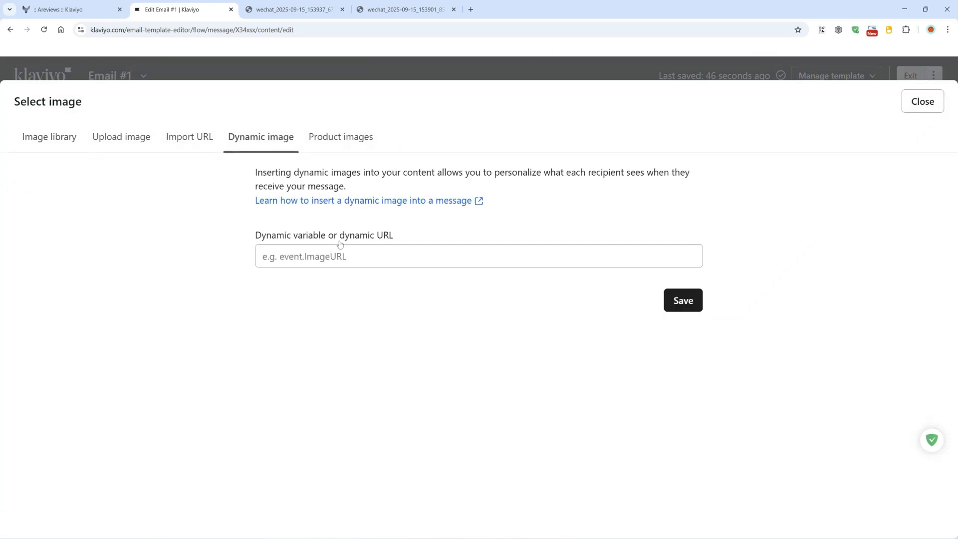
pyautogui.click(328, 257)
pyautogui.write('item')
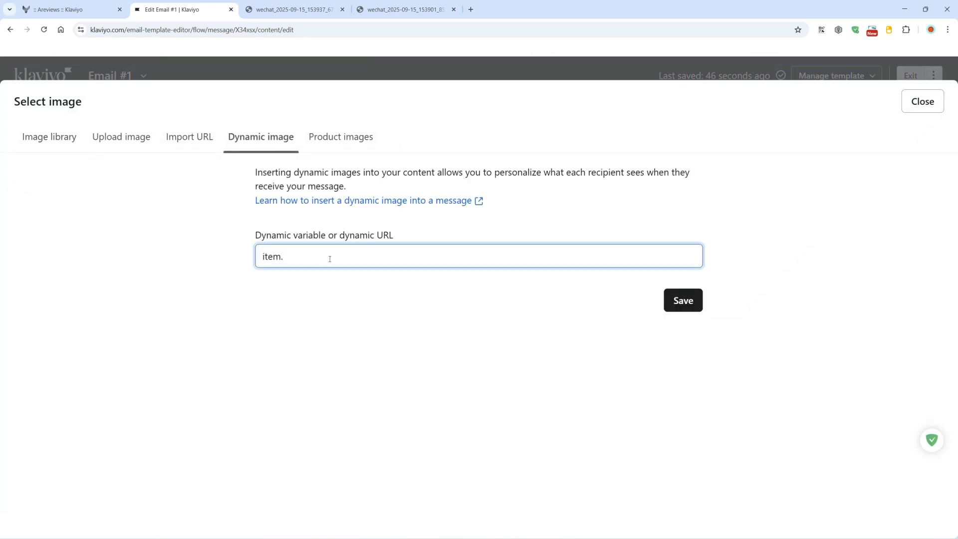
pyautogui.write('.image_url')
pyautogui.click(683, 300)
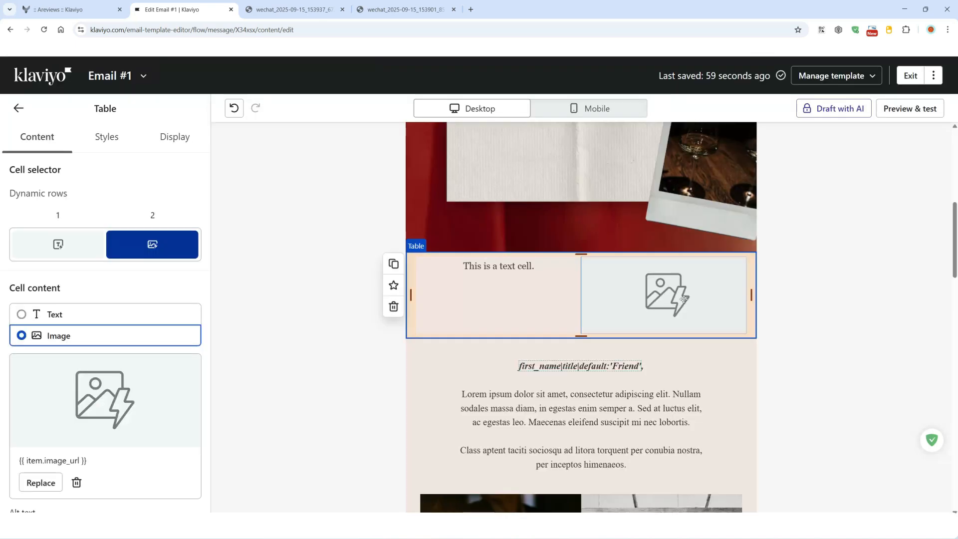
# Preview the email, check how the table's product images render for each item, and return to the editor.
pyautogui.click(897, 109)
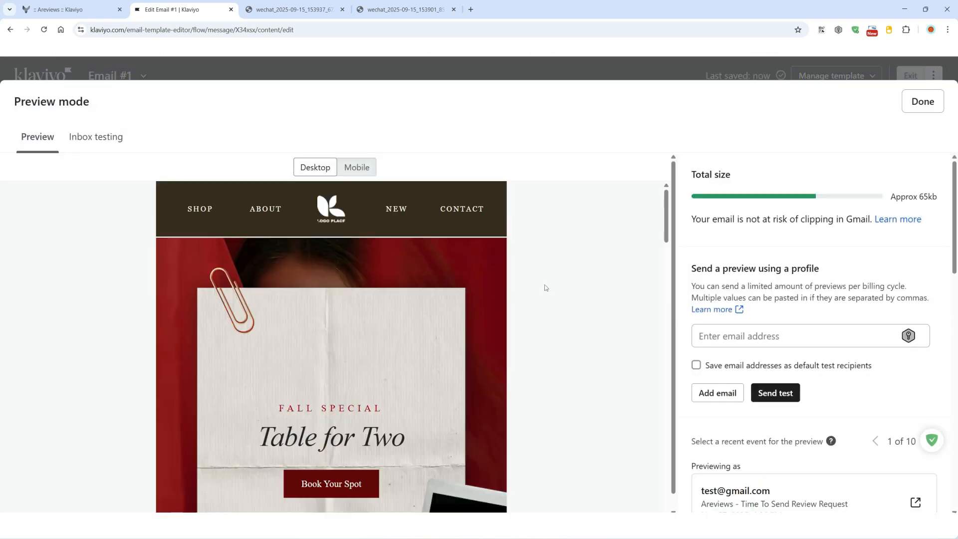
pyautogui.scroll(-10, 497, 308)
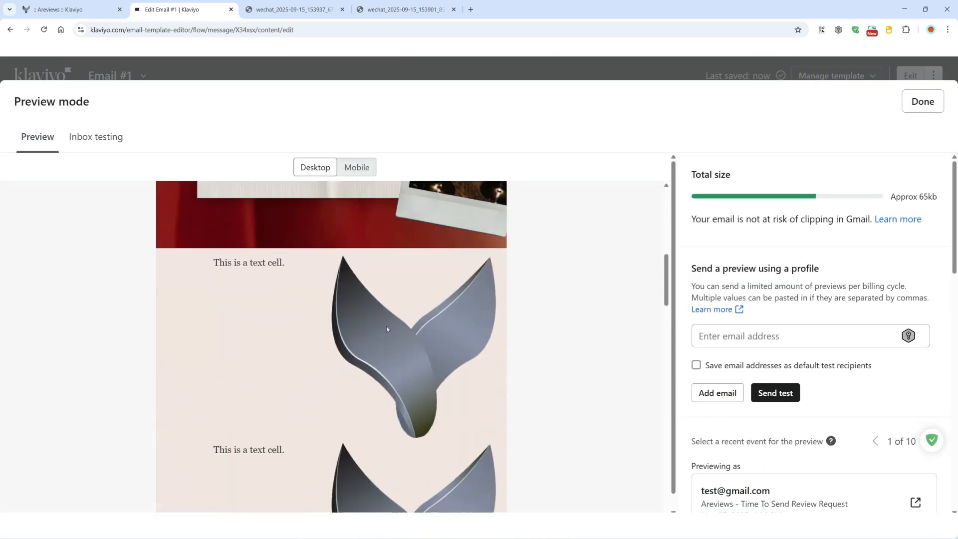
pyautogui.scroll(1, 350, 287)
pyautogui.scroll(-2, 409, 309)
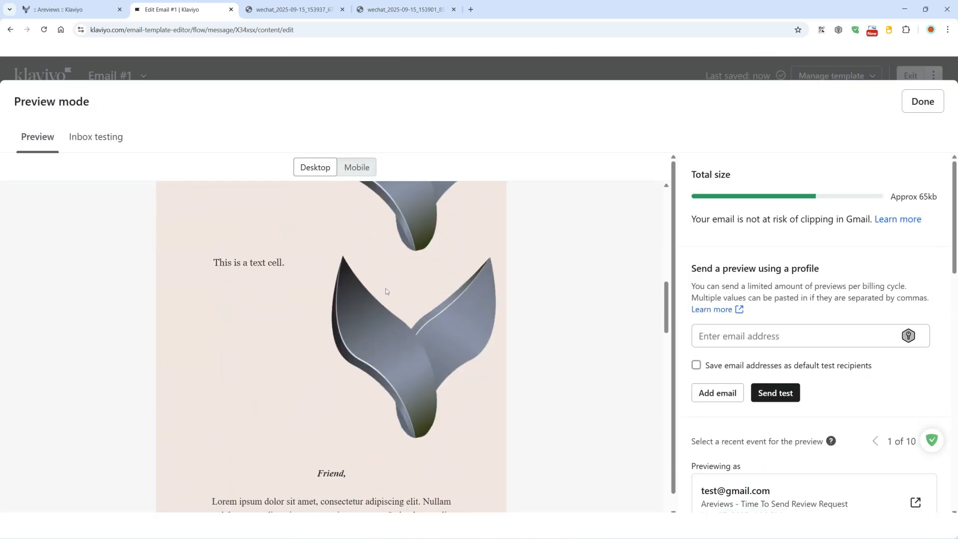
pyautogui.scroll(2, 403, 274)
pyautogui.click(923, 101)
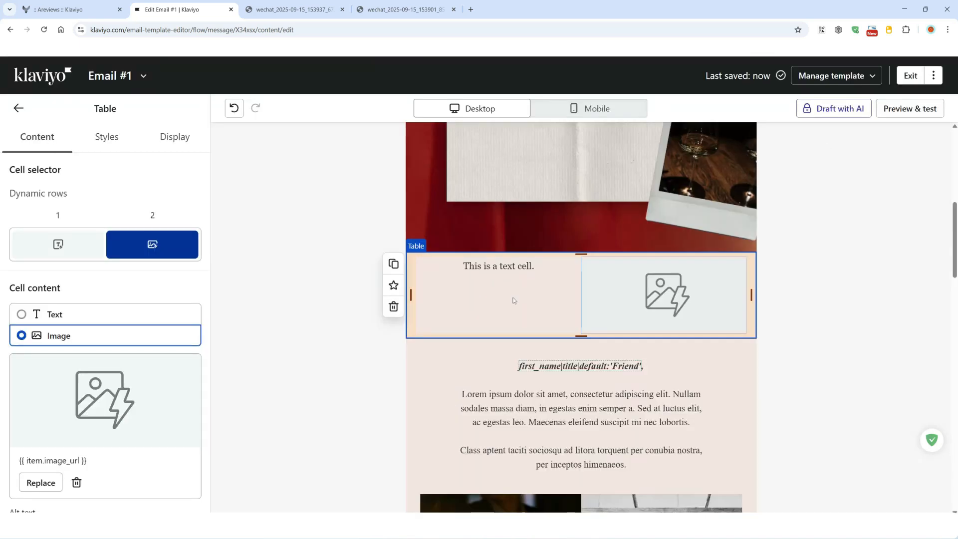
# Copy the first item's title variable from the preview event properties for use in the table's text cell.
pyautogui.tripleClick(108, 423)
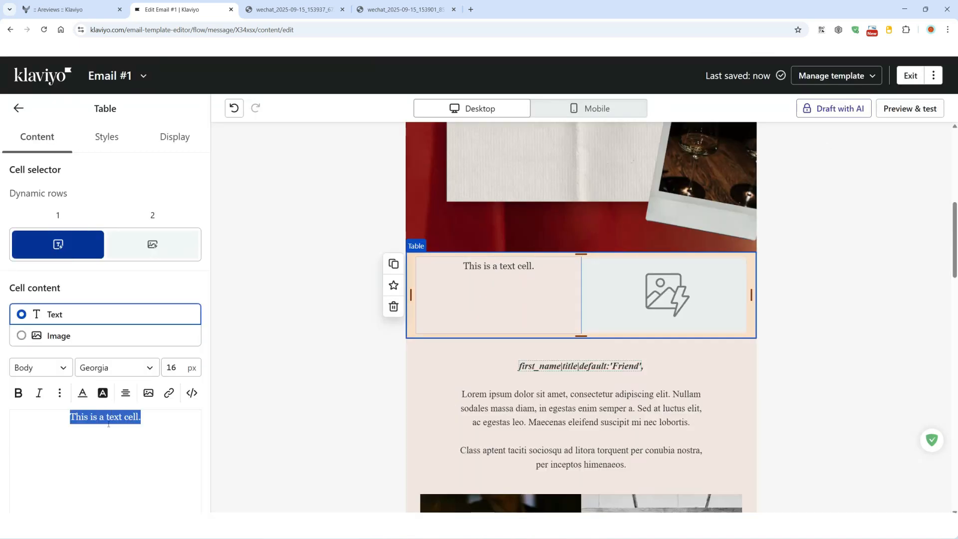
pyautogui.click(141, 416)
pyautogui.moveTo(142, 417); pyautogui.dragTo(75, 417)
pyautogui.click(910, 109)
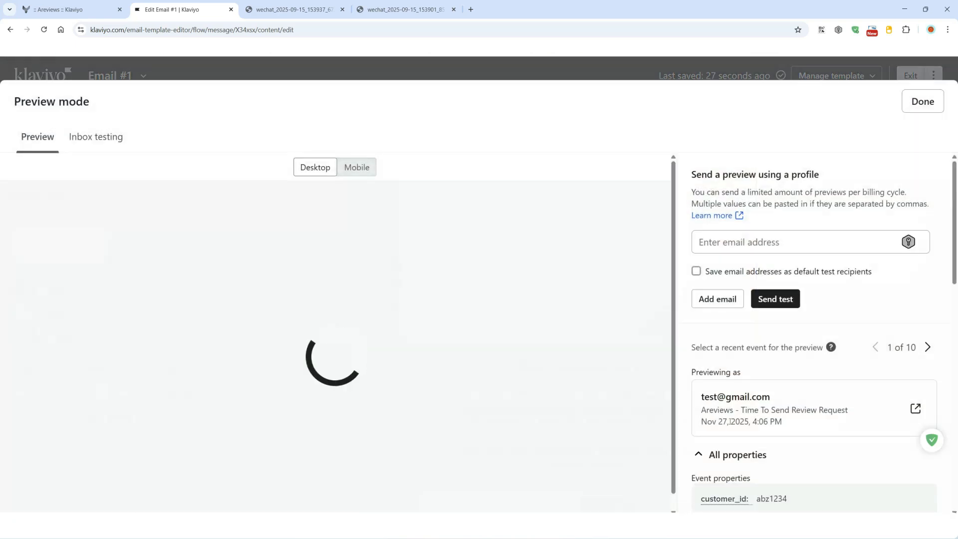
pyautogui.scroll(-3, 734, 443)
pyautogui.click(739, 413)
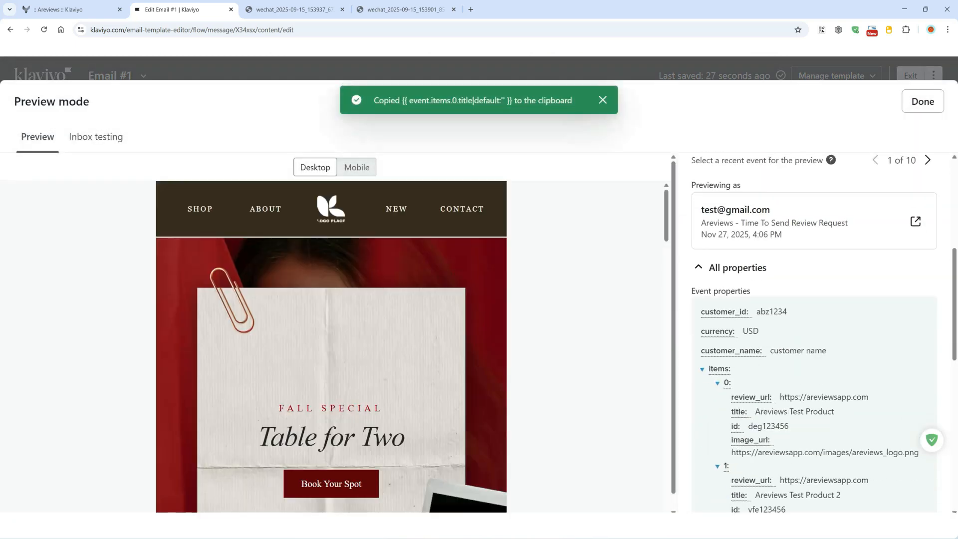
pyautogui.click(922, 102)
# Replace the text cell's placeholder with the copied title variable, pasted as text only.
pyautogui.moveTo(141, 417); pyautogui.dragTo(70, 417)
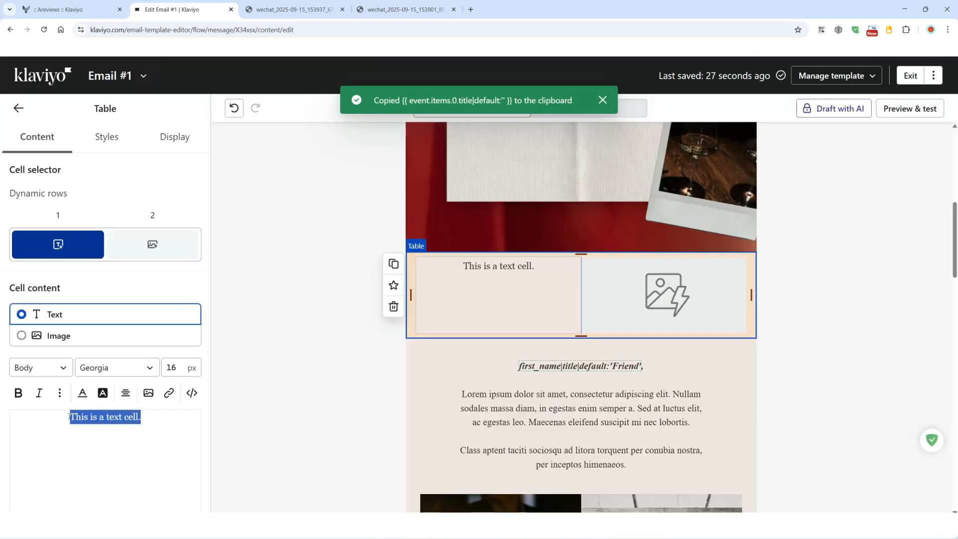
pyautogui.hotkey('ctrl', 'v')
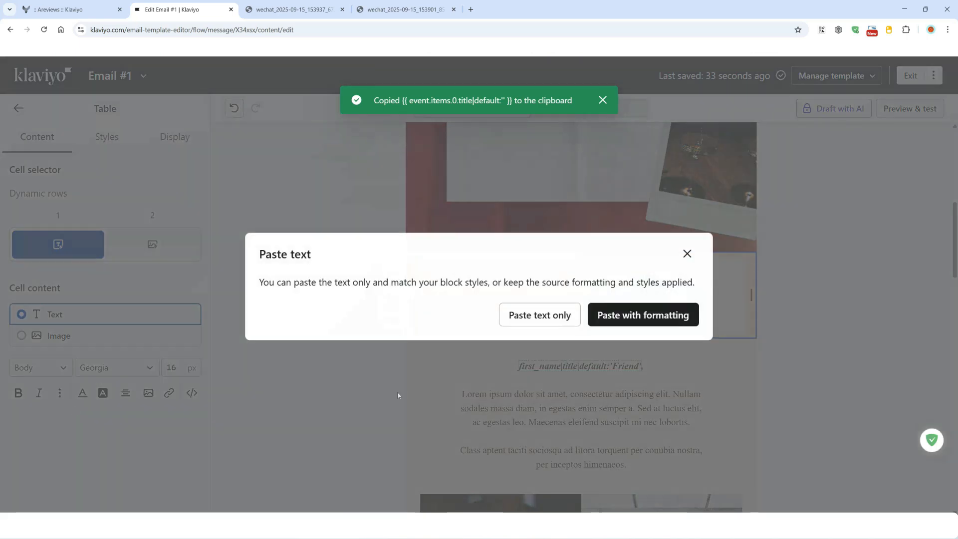
pyautogui.click(539, 315)
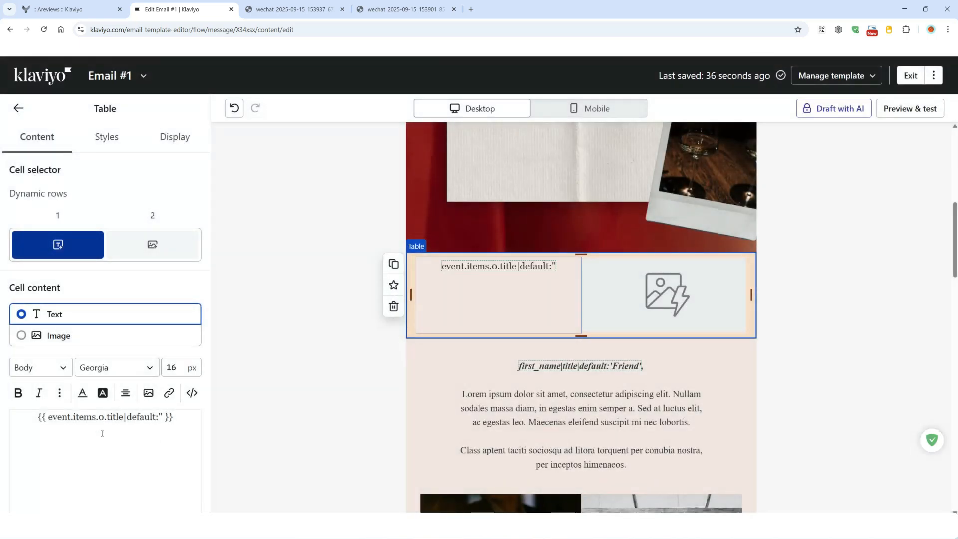
# Edit the text cell's variable to {{ item.title|default:'' }} so it uses the row alias.
pyautogui.click(97, 417)
pyautogui.press('BackSpace')
pyautogui.press('BackSpace')
pyautogui.press('BackSpace')
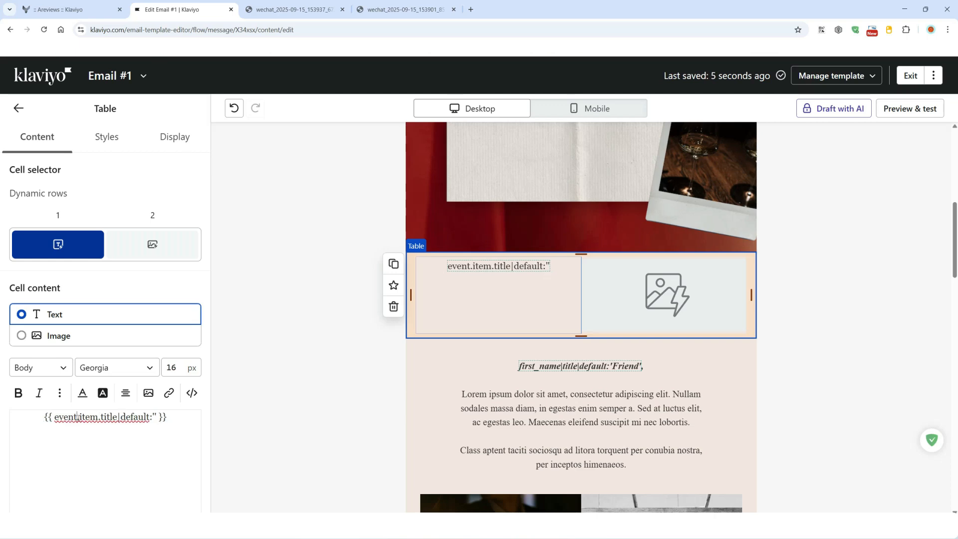
pyautogui.moveTo(78, 417); pyautogui.dragTo(55, 417)
pyautogui.press('BackSpace')
pyautogui.doubleClick(72, 418)
pyautogui.doubleClick(89, 420)
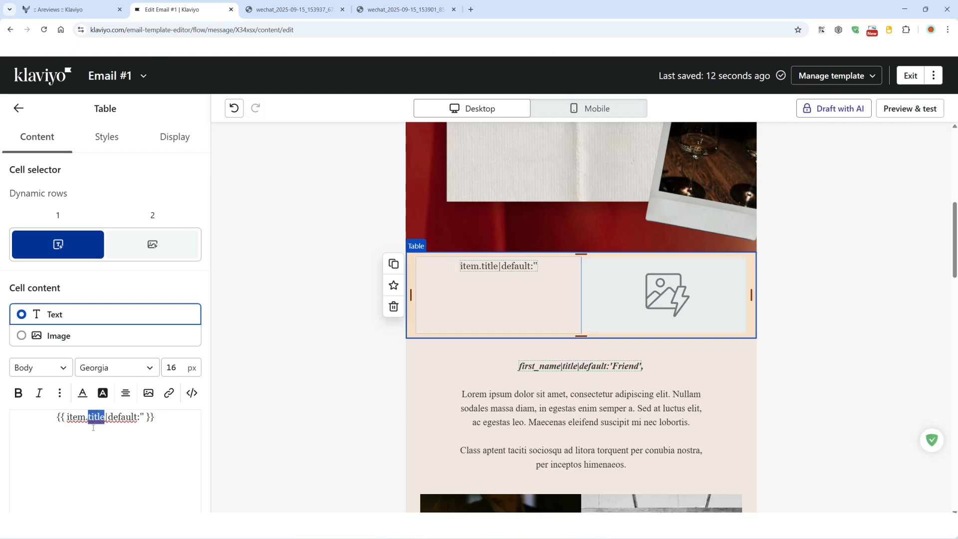
pyautogui.click(90, 418)
pyautogui.moveTo(88, 419); pyautogui.dragTo(105, 419)
# Preview the email and check that the dynamic table shows a title beside the image for each ordered product.
pyautogui.click(909, 109)
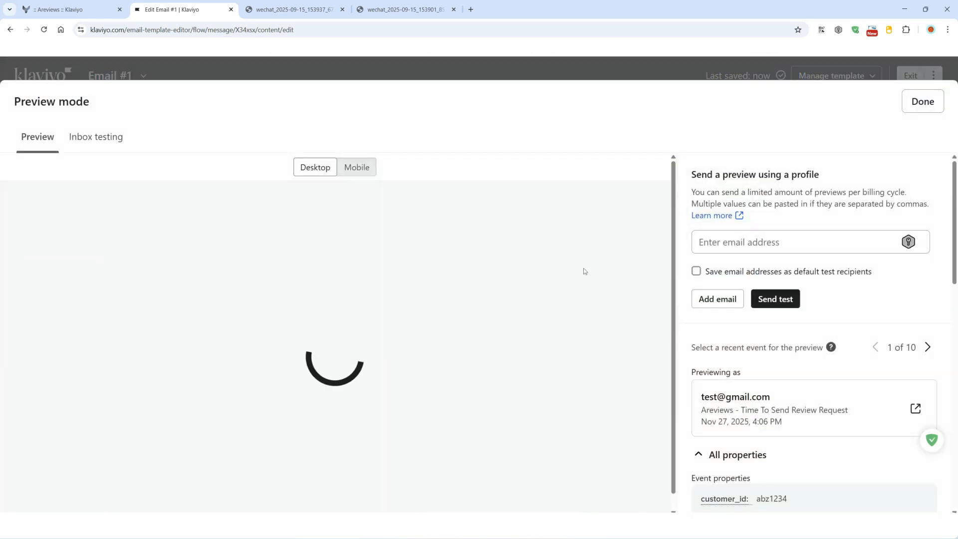
pyautogui.scroll(-5, 337, 328)
pyautogui.scroll(-2, 338, 328)
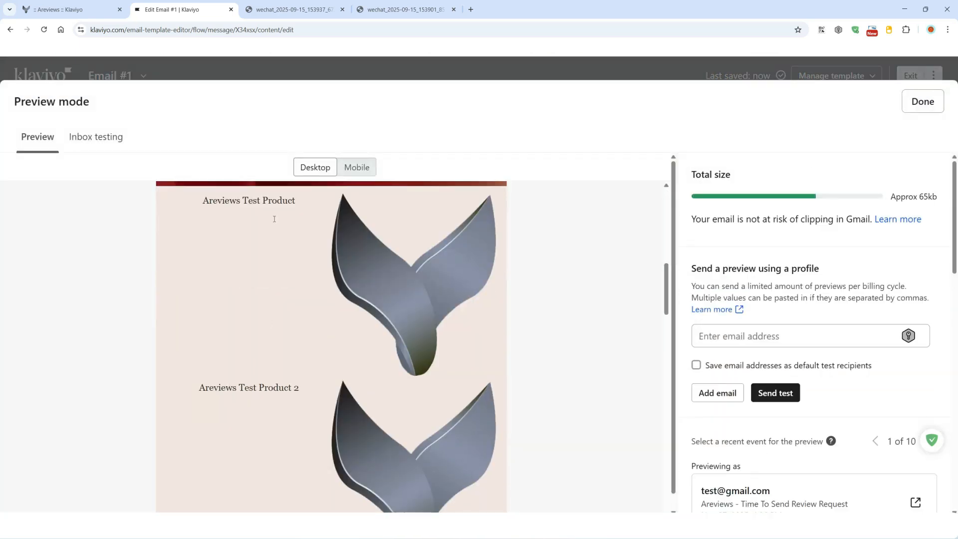
pyautogui.moveTo(209, 200); pyautogui.dragTo(296, 209)
pyautogui.moveTo(205, 388); pyautogui.dragTo(290, 389)
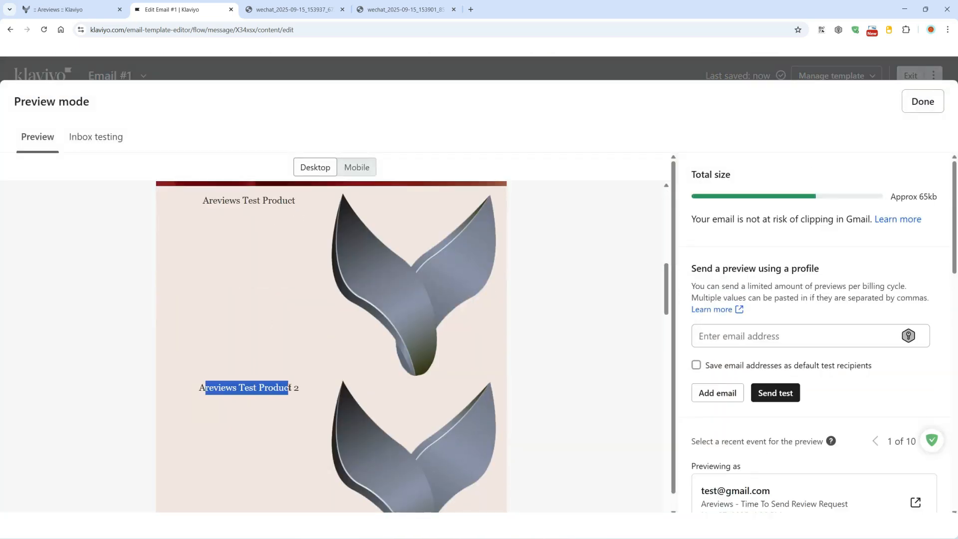
pyautogui.scroll(-1, 665, 382)
pyautogui.scroll(-10, 813, 339)
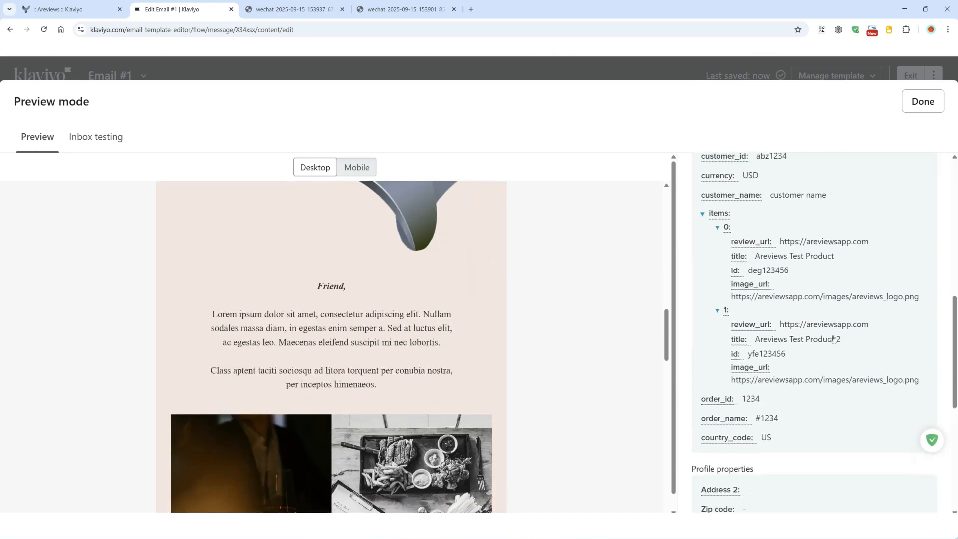
# Compare the title and image_url values of both items in the preview's event properties.
pyautogui.moveTo(881, 333); pyautogui.dragTo(757, 340)
pyautogui.moveTo(838, 261); pyautogui.dragTo(755, 261)
pyautogui.click(899, 296)
pyautogui.moveTo(899, 296); pyautogui.dragTo(741, 297)
pyautogui.moveTo(886, 380); pyautogui.dragTo(763, 416)
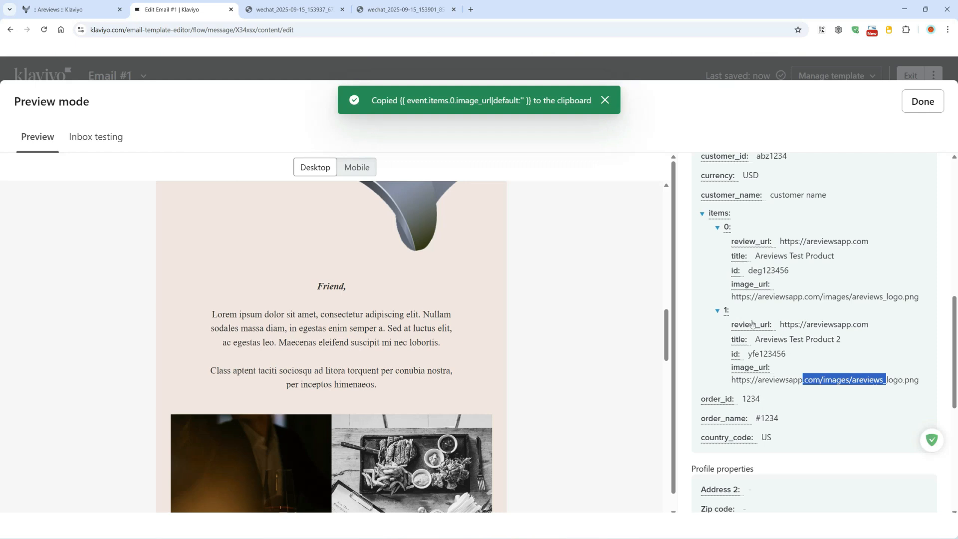
# Copy the second item's review_url variable from the event properties and return to the email editor.
pyautogui.moveTo(752, 325); pyautogui.dragTo(873, 325)
pyautogui.moveTo(727, 325); pyautogui.dragTo(873, 329)
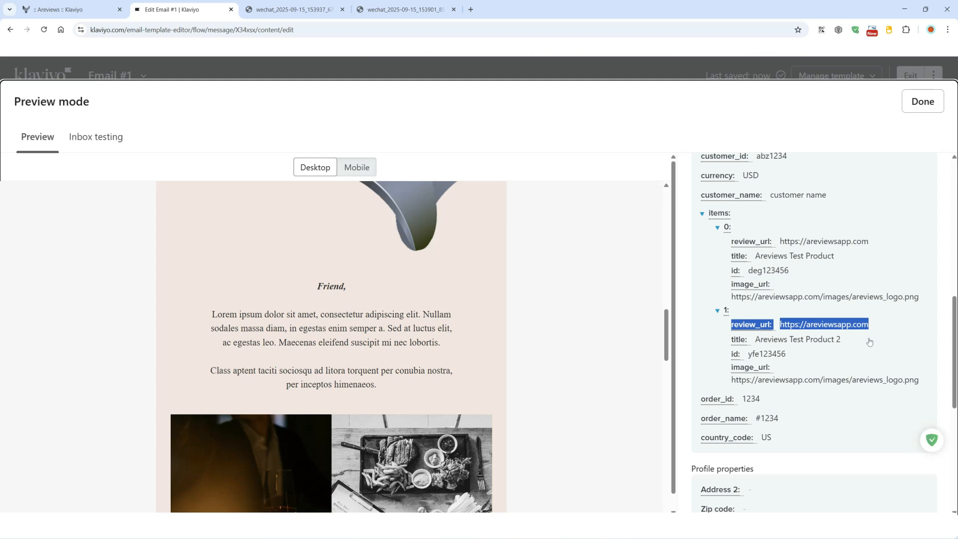
pyautogui.click(835, 328)
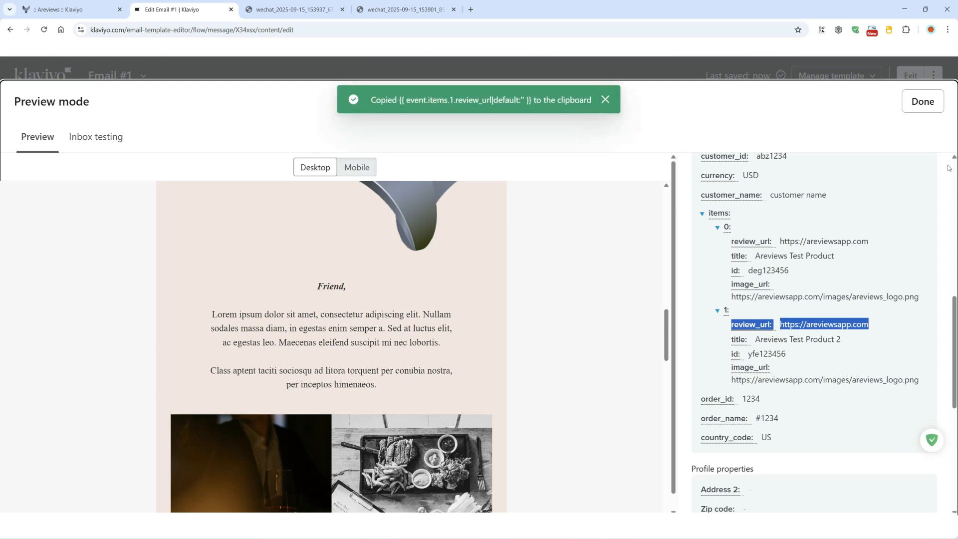
pyautogui.press('Escape')
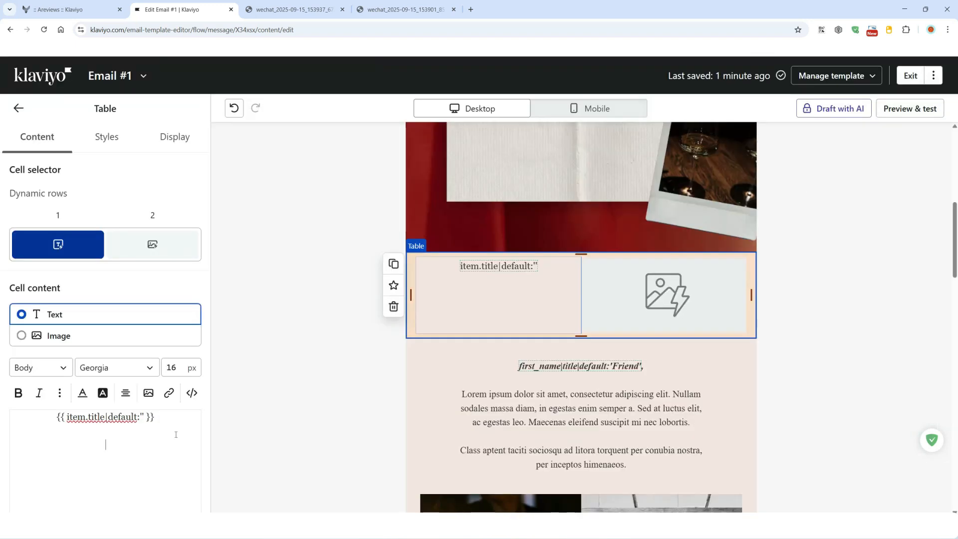
# Add the text "Write Review" below the title variable and enter the copied review_url variable as its link URL.
pyautogui.write('Write Review')
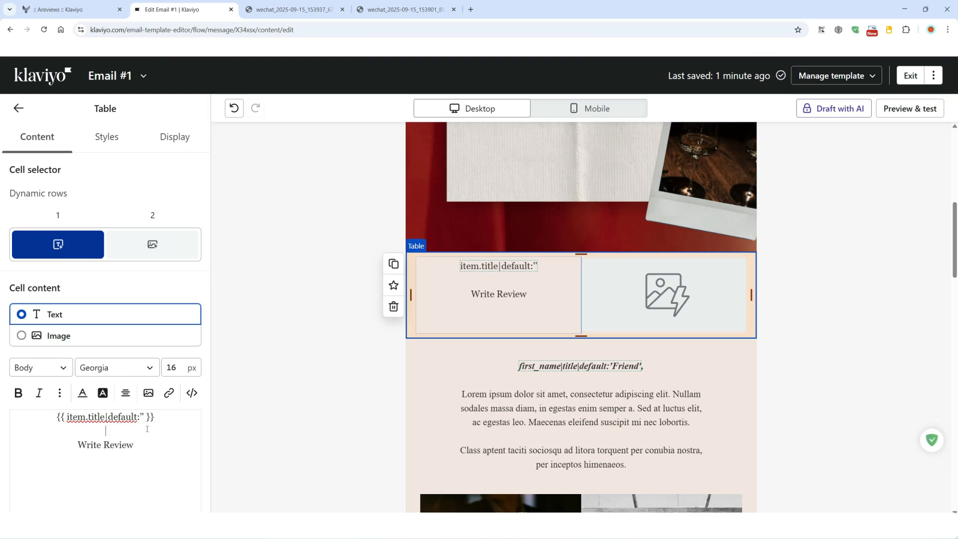
pyautogui.tripleClick(81, 442)
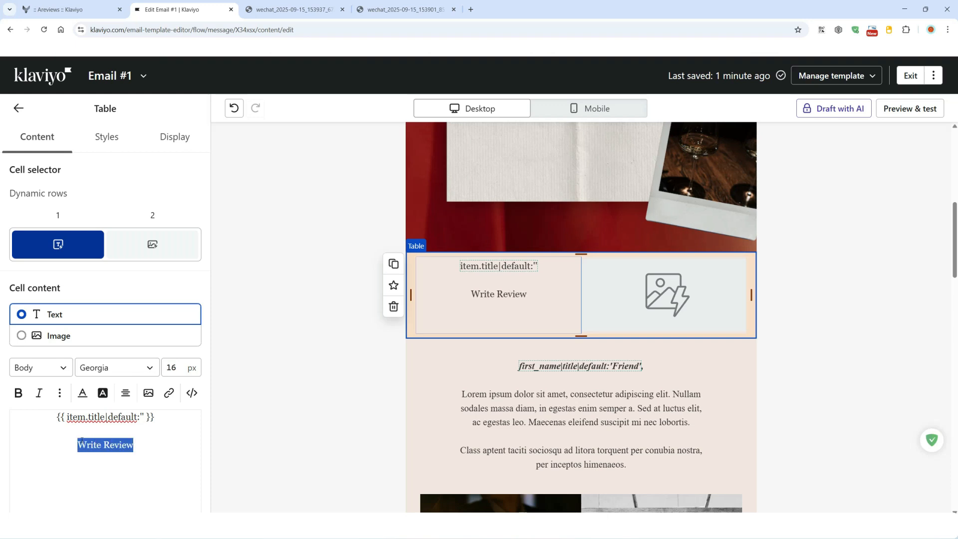
pyautogui.click(168, 393)
pyautogui.click(108, 439)
pyautogui.hotkey('ctrl', 'v')
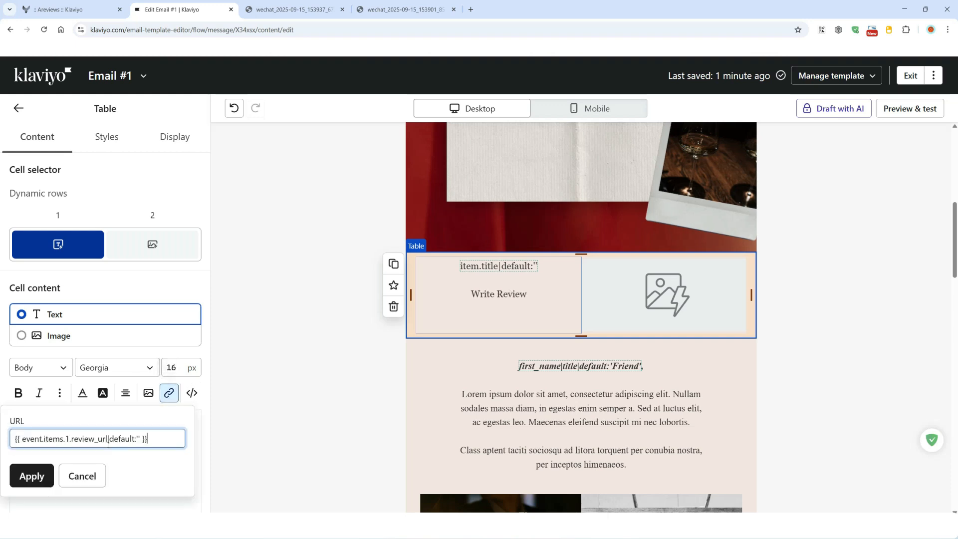
# Edit the Write Review link's URL to {{ item.review_url|default:'' }} and apply it.
pyautogui.click(64, 439)
pyautogui.press('BackSpace')
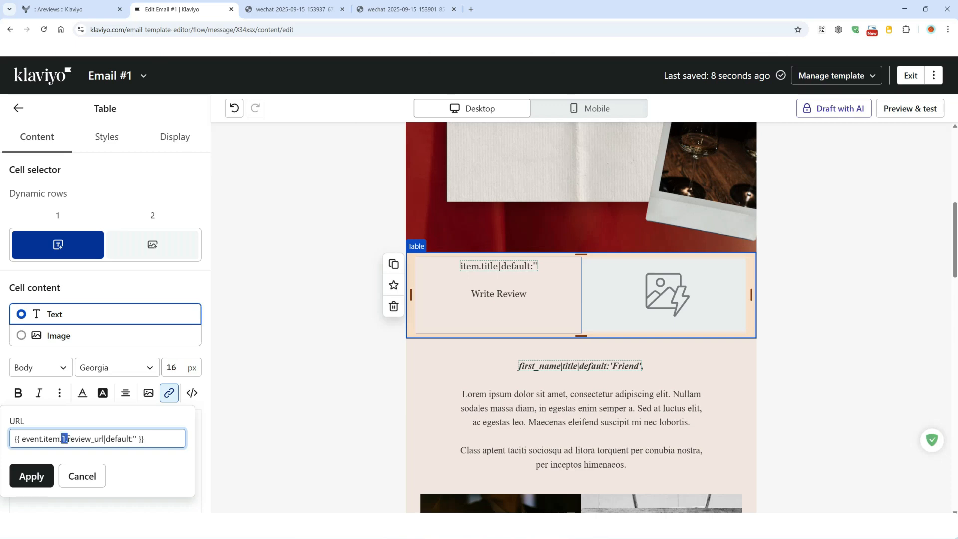
pyautogui.press('BackSpace')
pyautogui.hotkey('shift', 'Left')
pyautogui.hotkey('shift', 'Left')
pyautogui.hotkey('shift', 'Left')
pyautogui.hotkey('shift', 'Left')
pyautogui.hotkey('shift', 'Left')
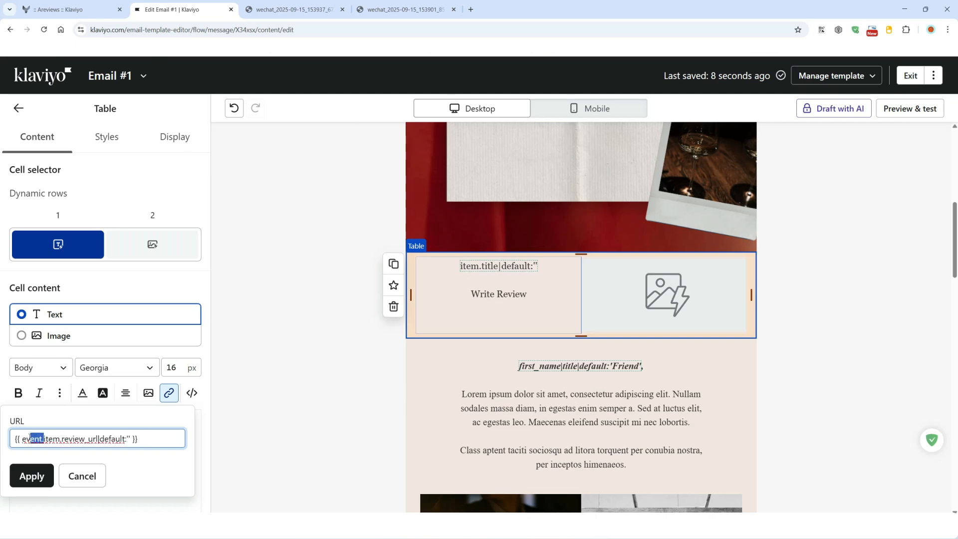
pyautogui.press('BackSpace')
pyautogui.press('BackSpace')
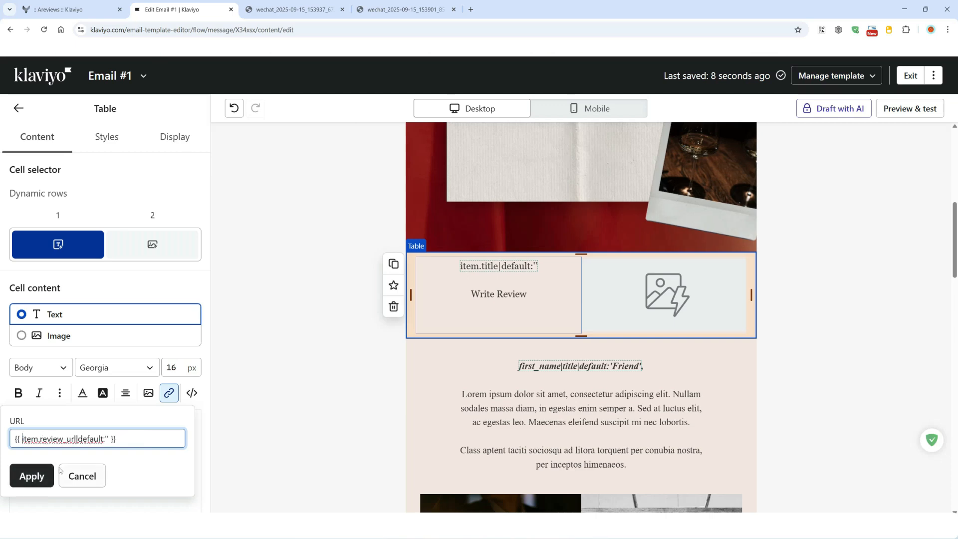
pyautogui.moveTo(40, 439); pyautogui.dragTo(77, 438)
pyautogui.click(32, 476)
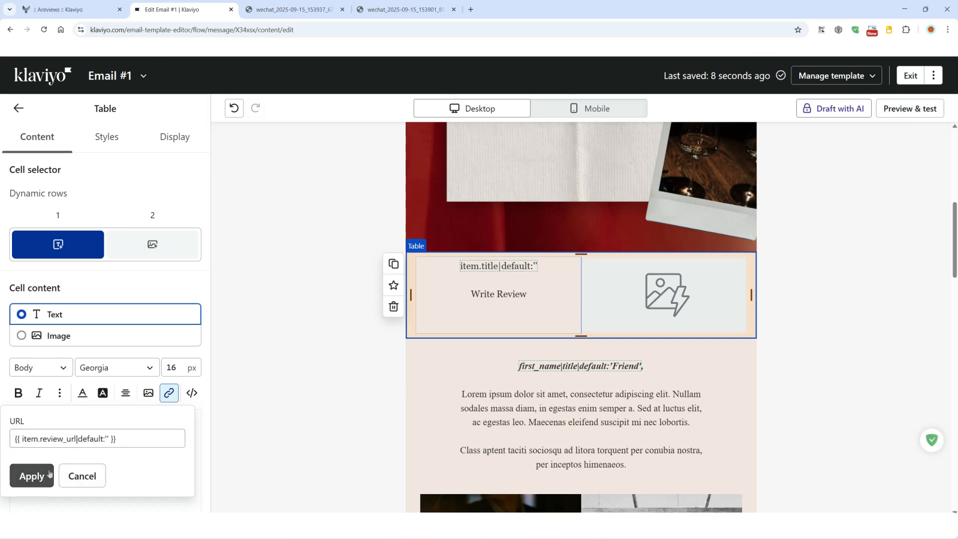
pyautogui.click(114, 457)
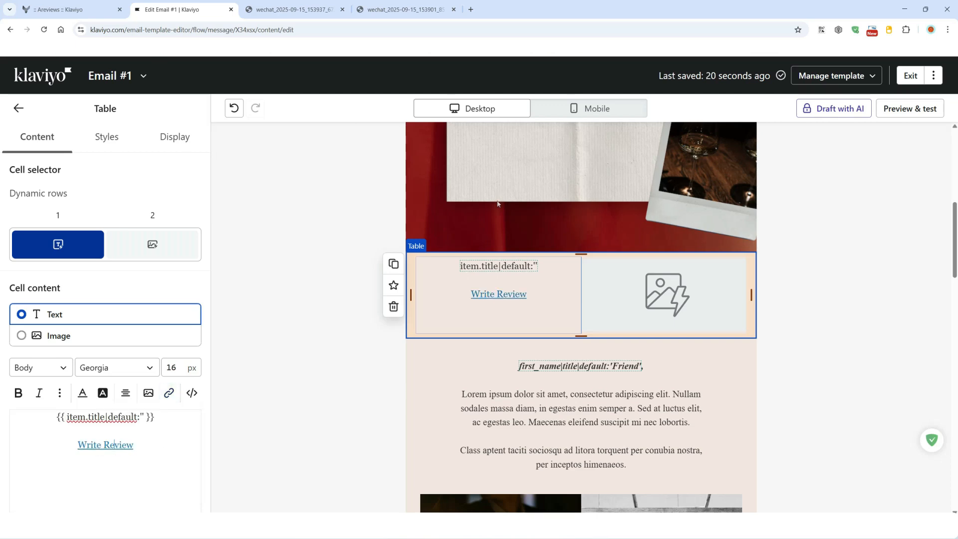
# Preview the email, check the Write Review link shown for each product, and return to the editor.
pyautogui.click(900, 117)
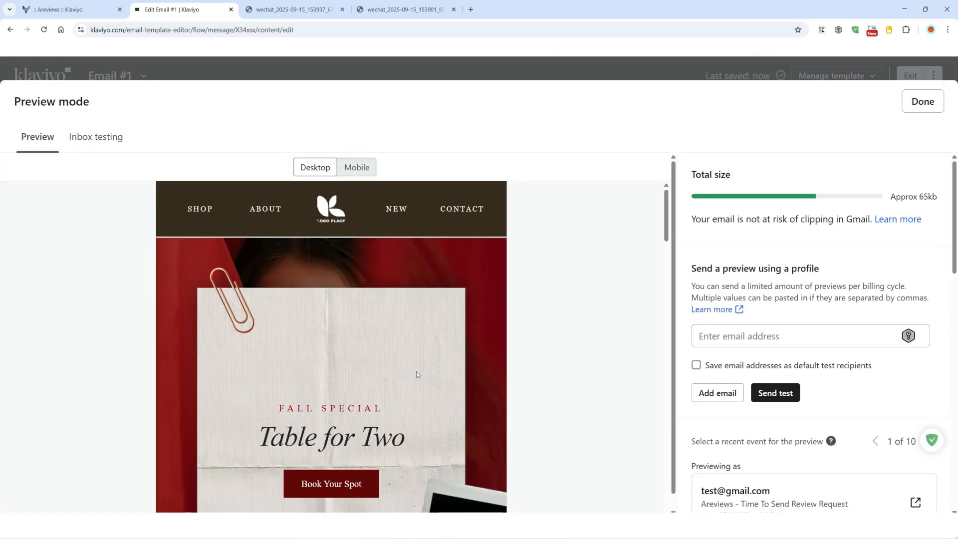
pyautogui.scroll(-10, 416, 371)
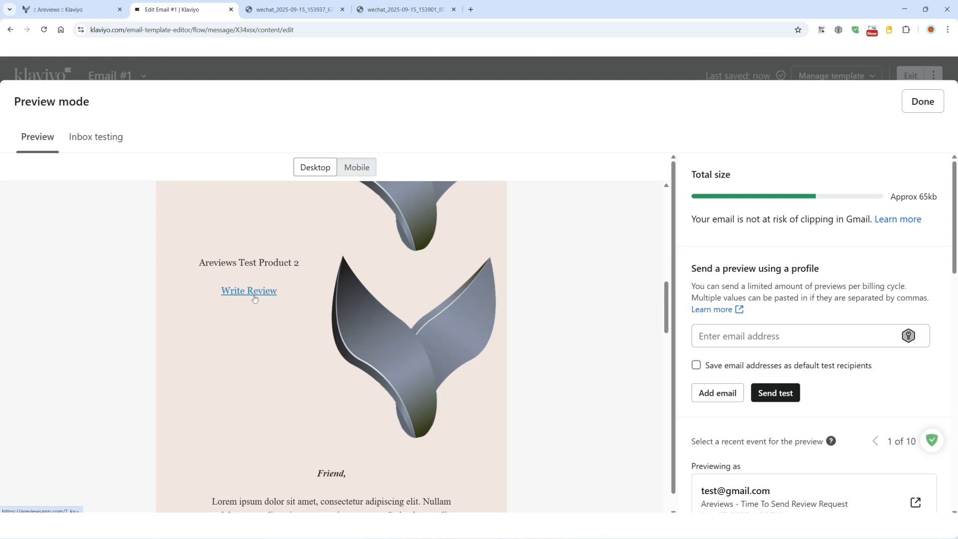
pyautogui.press('Escape')
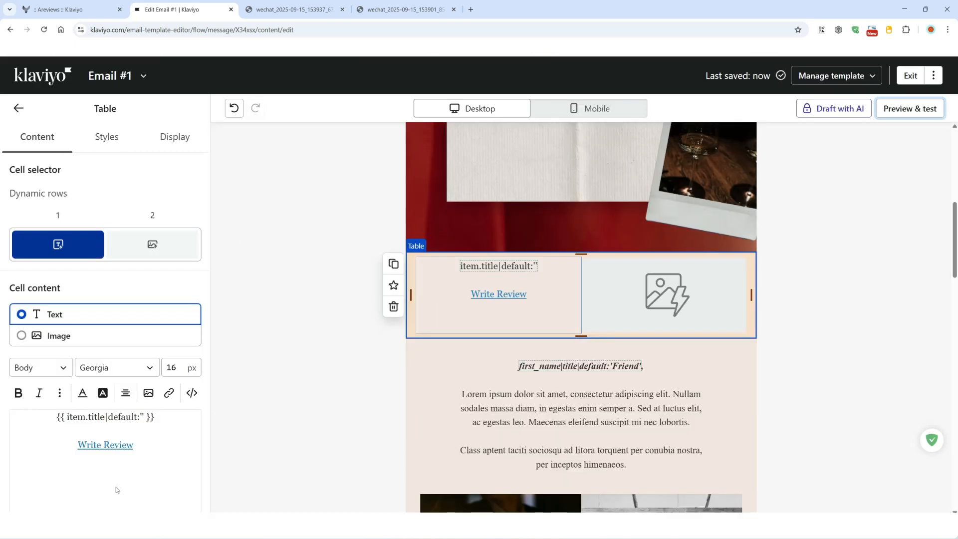
pyautogui.moveTo(116, 487); pyautogui.dragTo(56, 416)
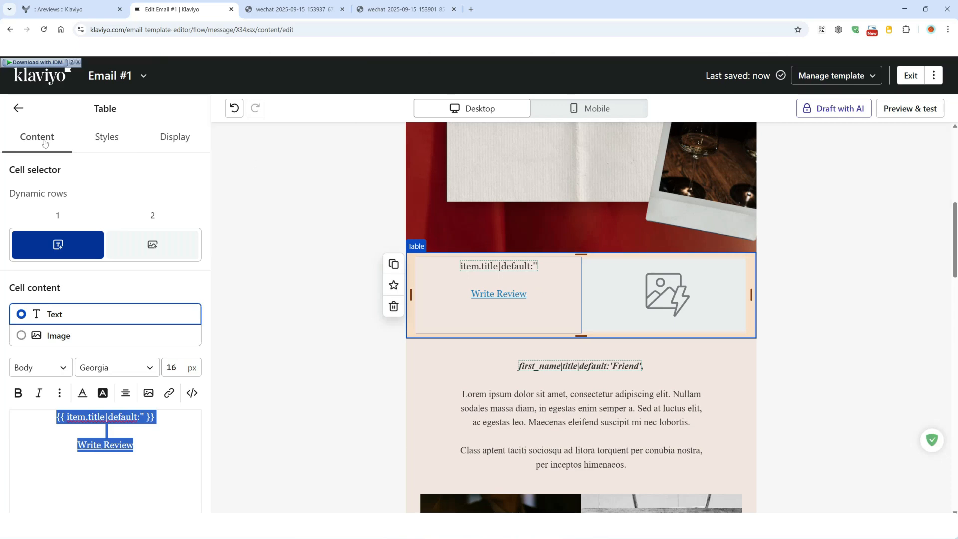
pyautogui.doubleClick(107, 108)
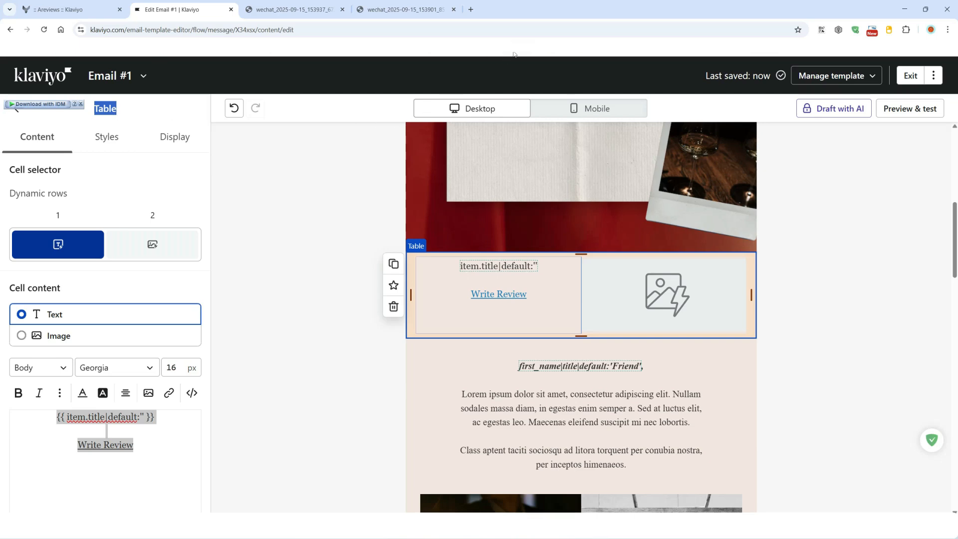
# Open Perplexity in a new tab and draft a prompt requesting a Klaviyo dynamic review-request email template with product title, image and write review button.
pyautogui.hotkey('ctrl', 't')
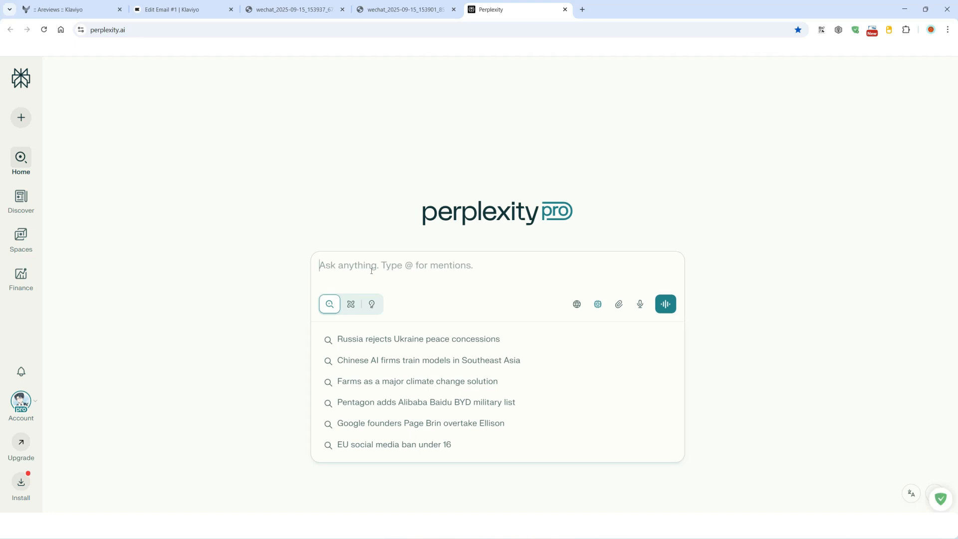
pyautogui.write('I want you to write  klaviyo dynamic  template for my email to ask user to write review  I want to show product title,image, write review button to ask user to write a review for new orders')
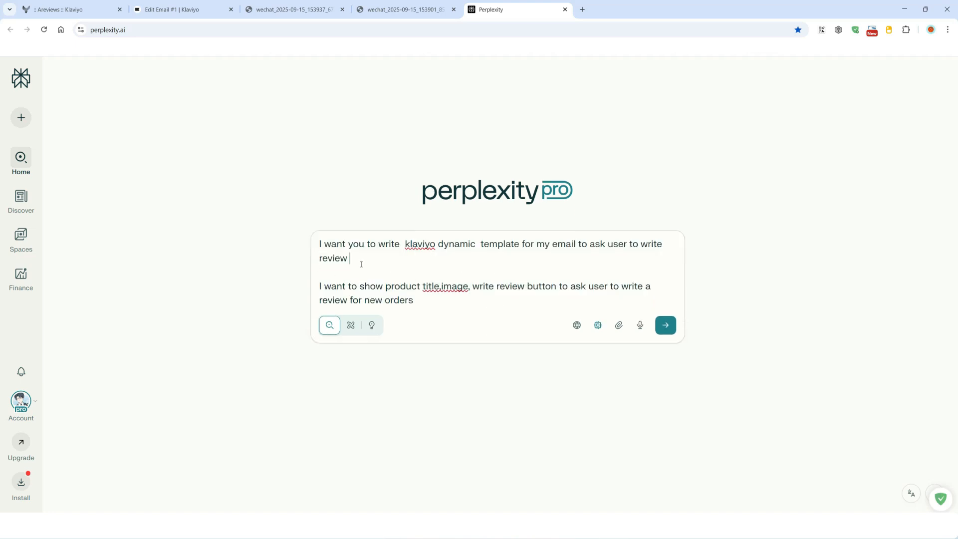
pyautogui.moveTo(435, 306); pyautogui.dragTo(316, 251)
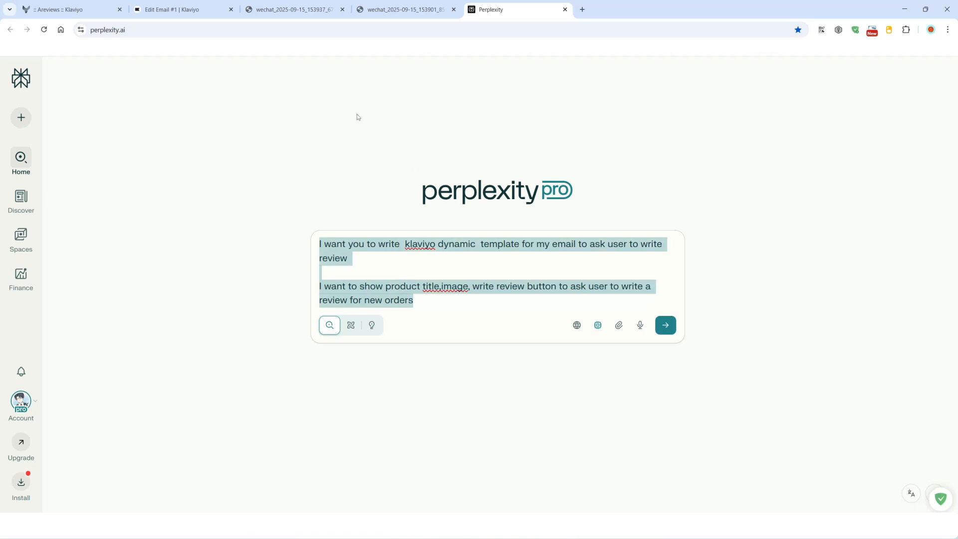
# Return to the Klaviyo email preview and copy all event properties, from customer_id through country_code.
pyautogui.click(205, 7)
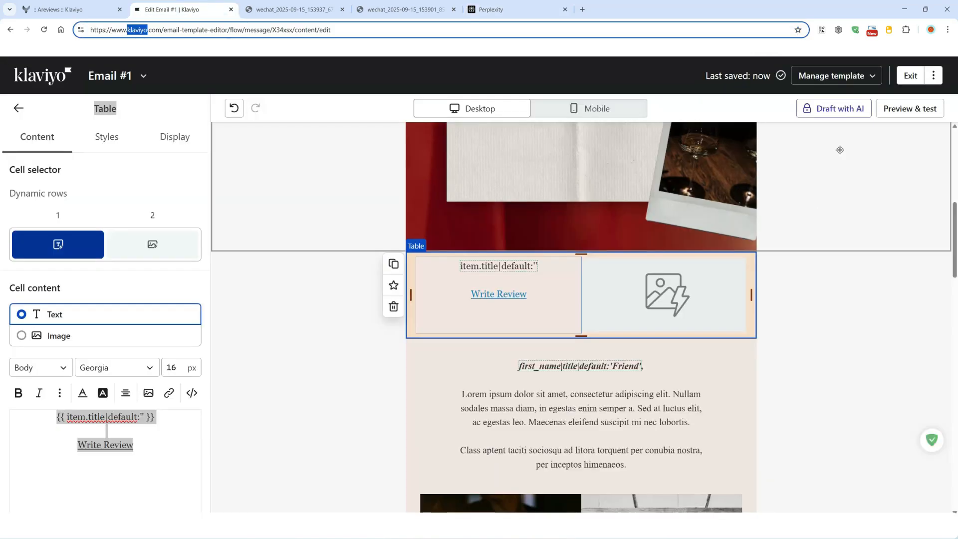
pyautogui.click(909, 108)
pyautogui.scroll(-4, 794, 343)
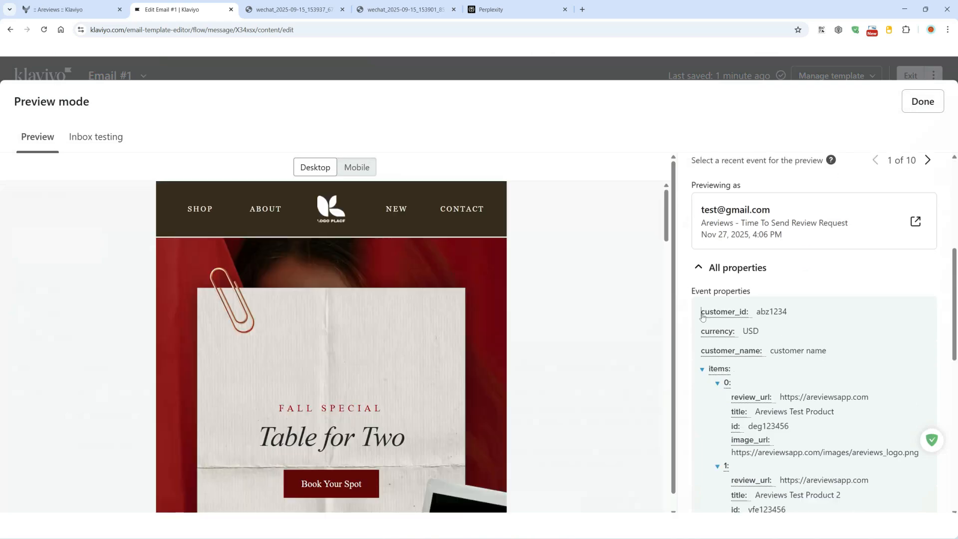
pyautogui.moveTo(701, 314); pyautogui.dragTo(789, 346)
pyautogui.scroll(-4, 736, 344)
pyautogui.scroll(3, 749, 324)
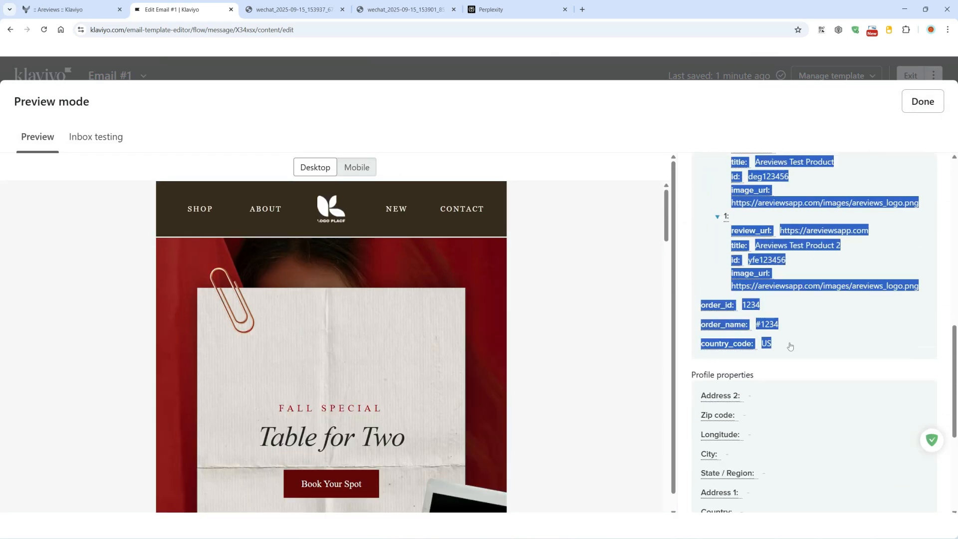
pyautogui.click(827, 345)
# Append "here is my data" and the copied event properties to the Perplexity prompt, and submit it.
pyautogui.hotkey('ctrl', '5')
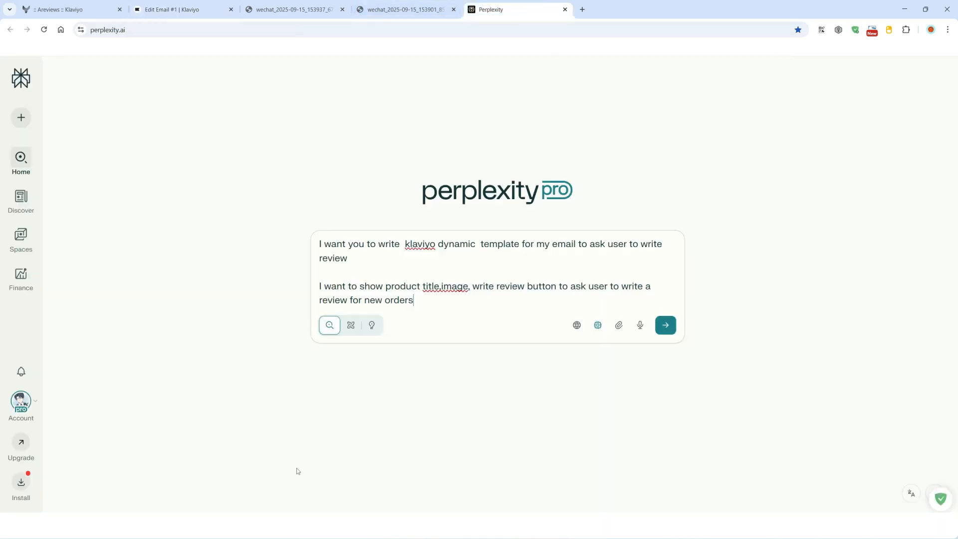
pyautogui.hotkey('shift', 'Return')
pyautogui.hotkey('shift', 'Return')
pyautogui.write('here is my')
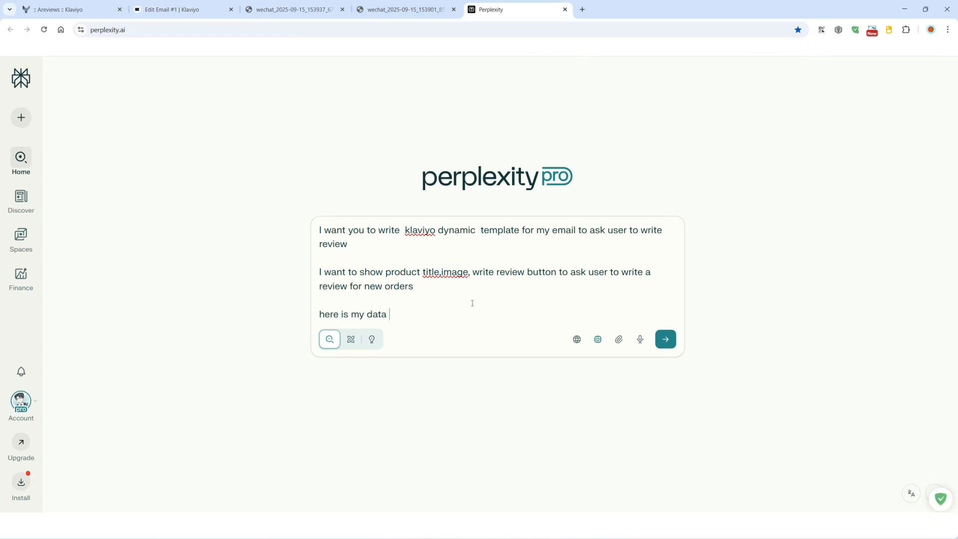
pyautogui.write(' data')
pyautogui.hotkey('shift', 'Return')
pyautogui.hotkey('ctrl', 'v')
pyautogui.press('Return')
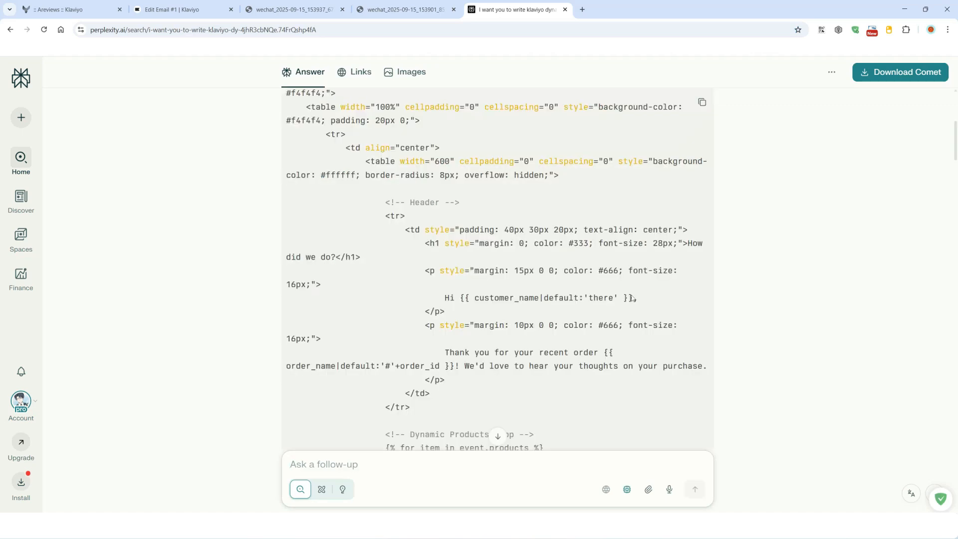
# Copy the complete HTML email template code from Perplexity's answer.
pyautogui.scroll(4, 628, 287)
pyautogui.scroll(-3, 623, 249)
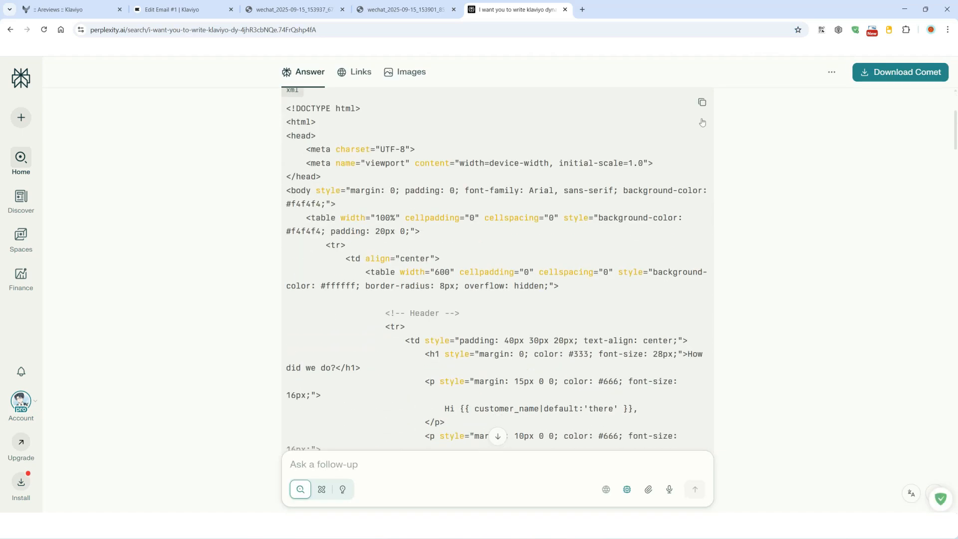
pyautogui.click(702, 102)
# Return to the Klaviyo email editor and add an empty section above the email's header bar.
pyautogui.click(172, 10)
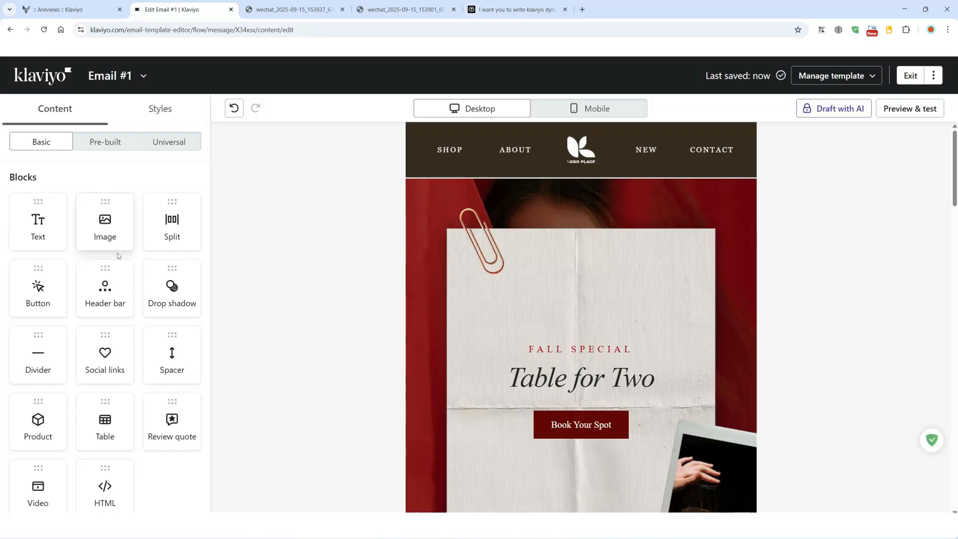
pyautogui.scroll(-2, 87, 391)
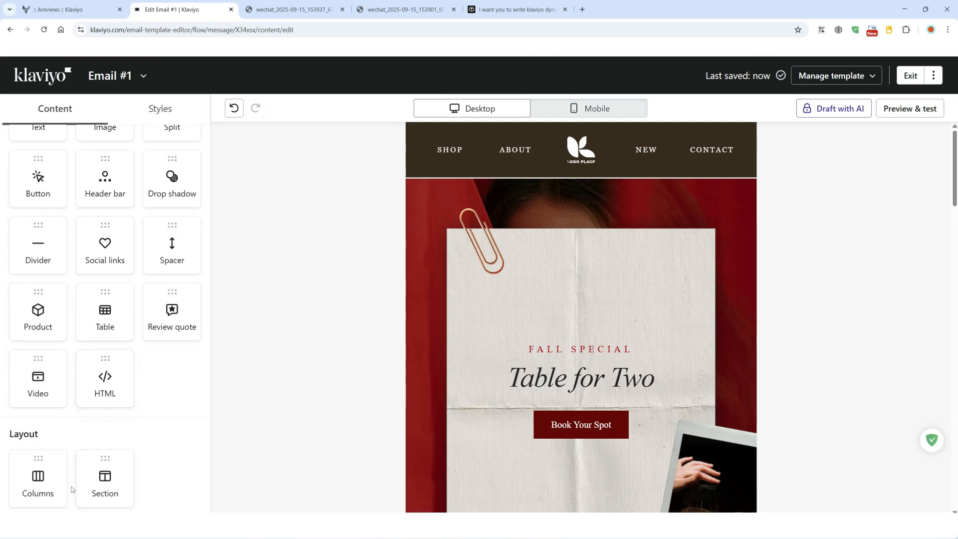
pyautogui.moveTo(97, 484); pyautogui.dragTo(506, 182)
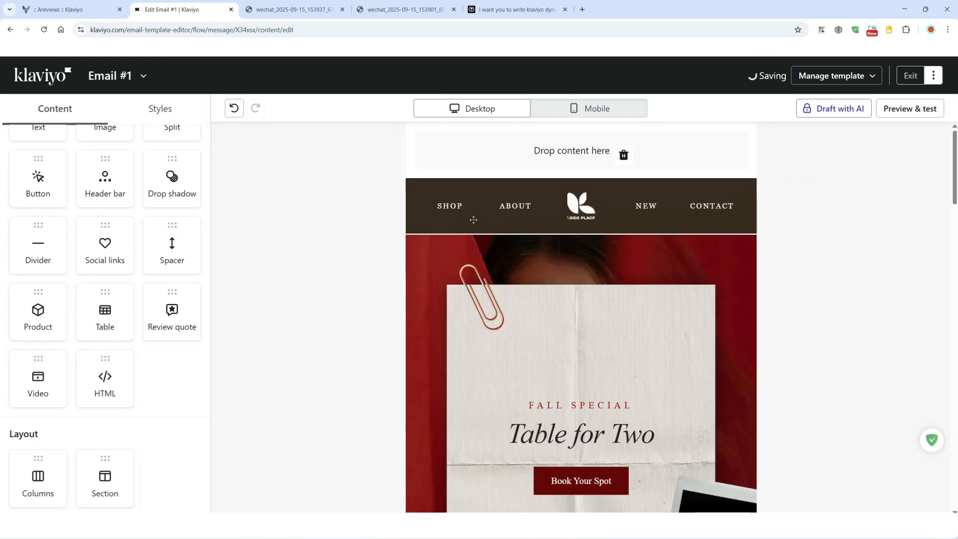
pyautogui.scroll(2, 32, 173)
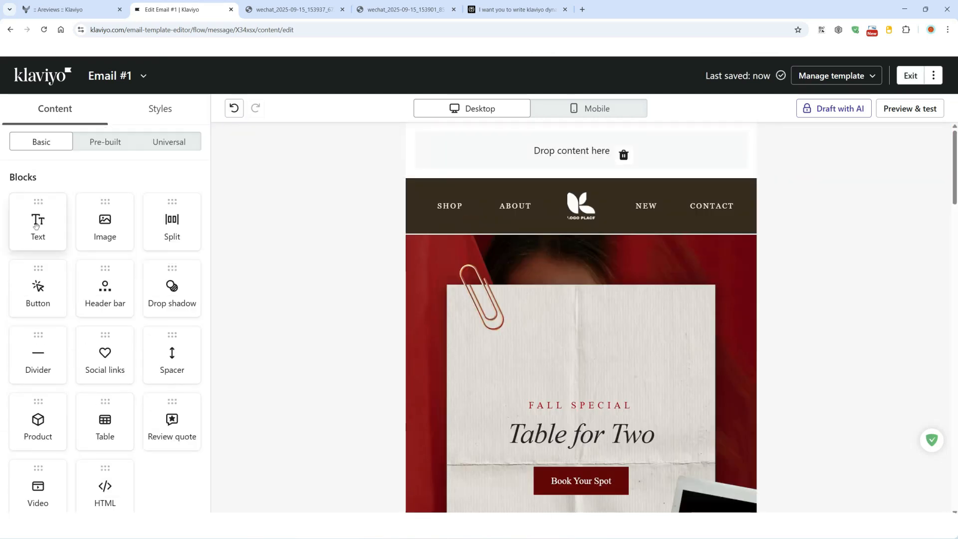
# Add a text block to the empty section and replace its source code with the HTML template copied from Perplexity.
pyautogui.moveTo(38, 222); pyautogui.dragTo(581, 150)
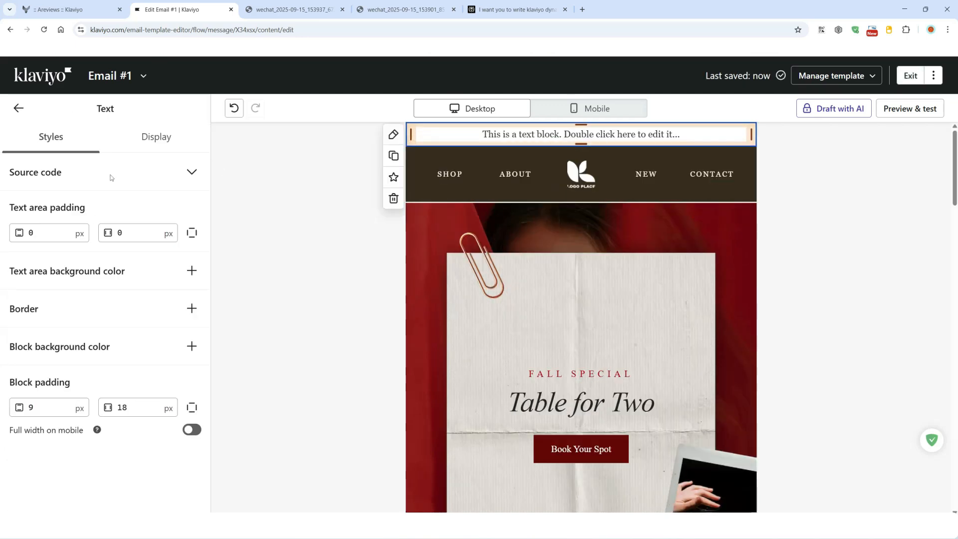
pyautogui.click(192, 172)
pyautogui.hotkey('ctrl', 'a')
pyautogui.hotkey('ctrl', 'v')
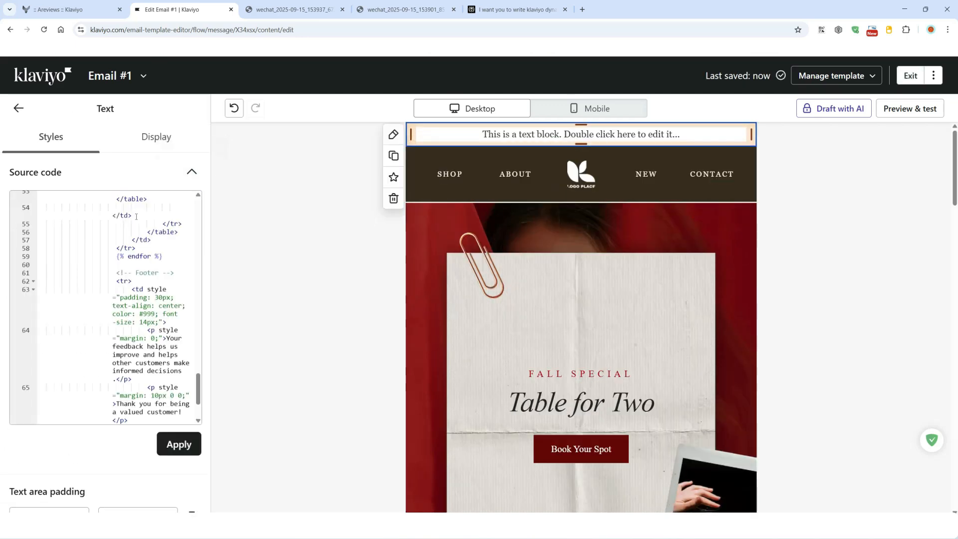
pyautogui.click(176, 442)
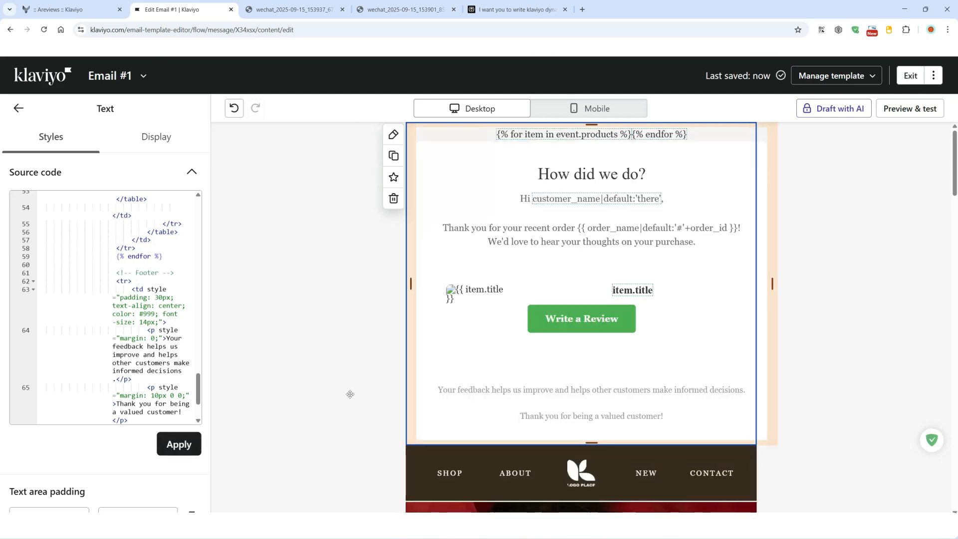
# Preview the email, check the item title placeholder, and copy the first item's review_url variable from the event properties.
pyautogui.click(897, 110)
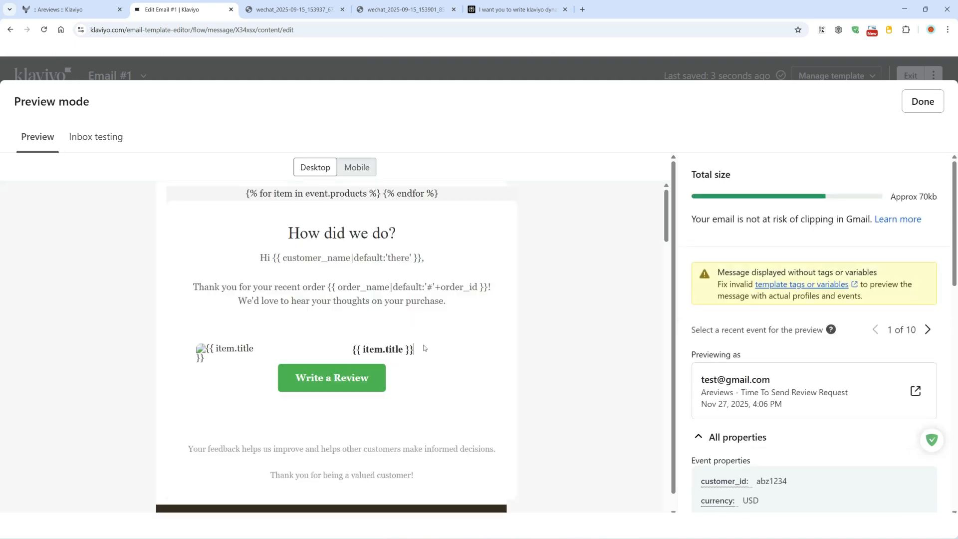
pyautogui.moveTo(425, 347); pyautogui.dragTo(340, 347)
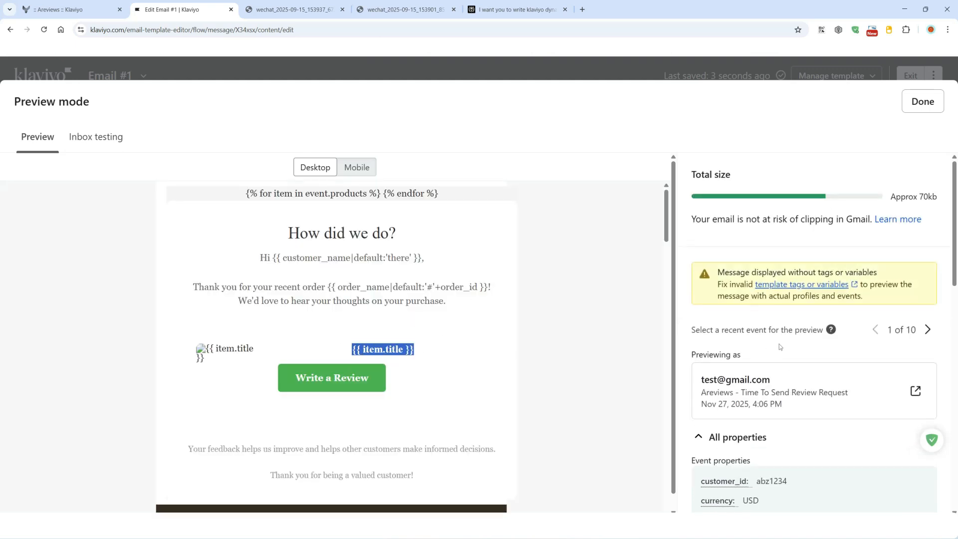
pyautogui.scroll(-5, 779, 344)
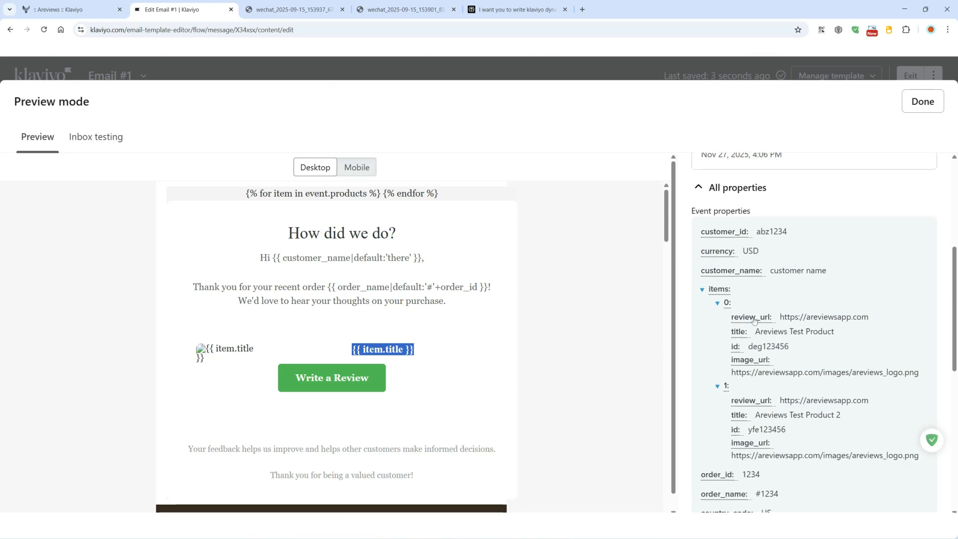
pyautogui.click(754, 319)
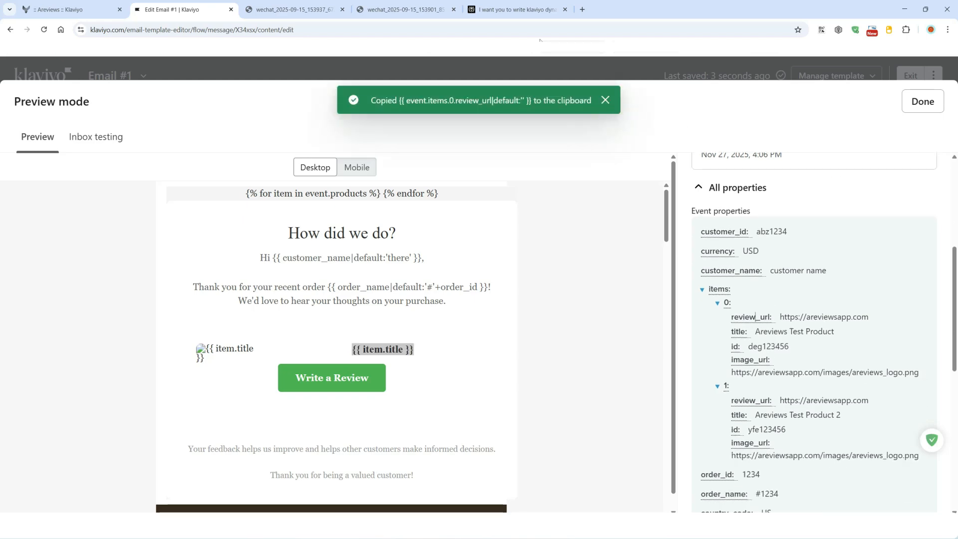
# Switch to Perplexity and copy the corrected HTML template from the answer to "not working {{ event.items.0.review_url|default:'' }}".
pyautogui.click(513, 10)
pyautogui.scroll(-3, 698, 324)
pyautogui.moveTo(707, 322); pyautogui.dragTo(489, 332)
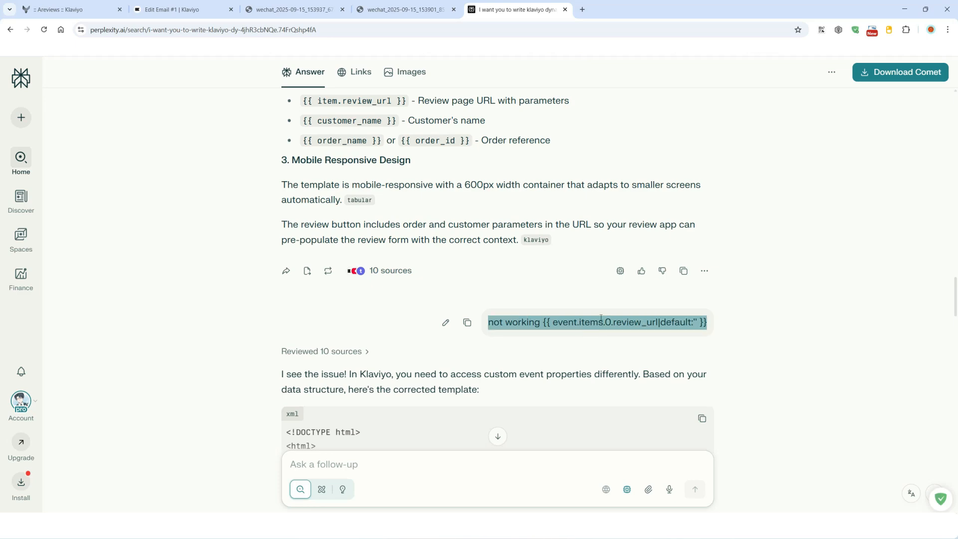
pyautogui.click(561, 331)
pyautogui.doubleClick(546, 322)
pyautogui.moveTo(546, 322); pyautogui.dragTo(702, 312)
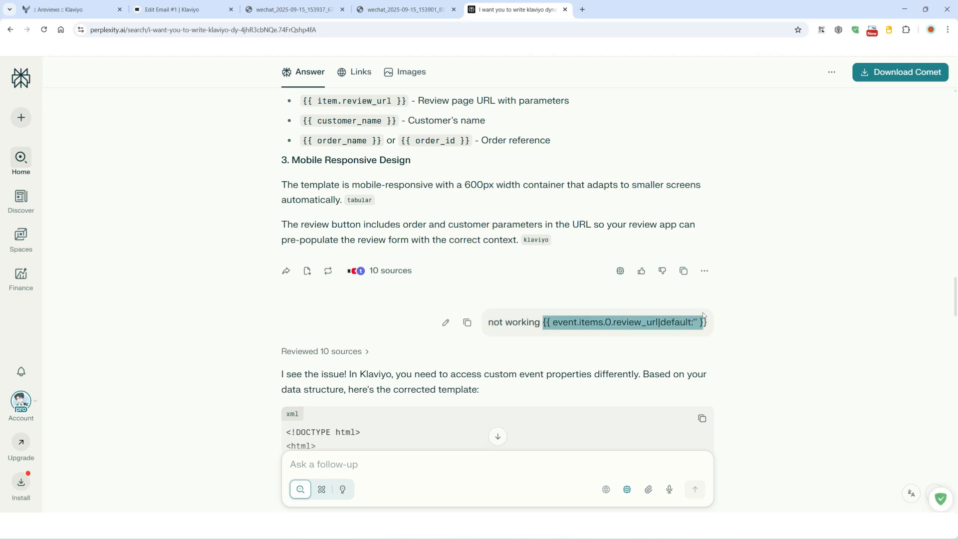
pyautogui.scroll(-5, 707, 313)
pyautogui.scroll(1, 711, 239)
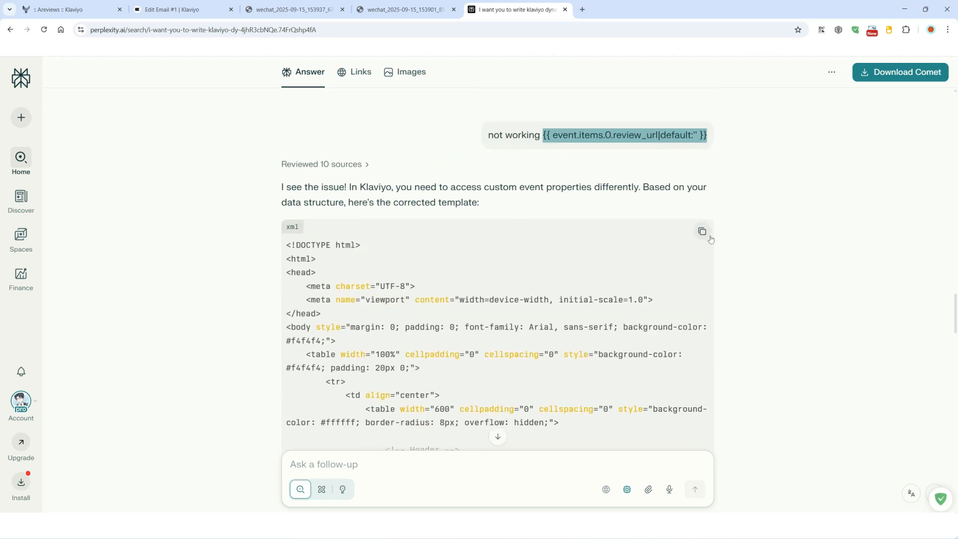
# Return to Klaviyo, leave the preview, and replace the text block's source code with the corrected HTML template.
pyautogui.click(168, 9)
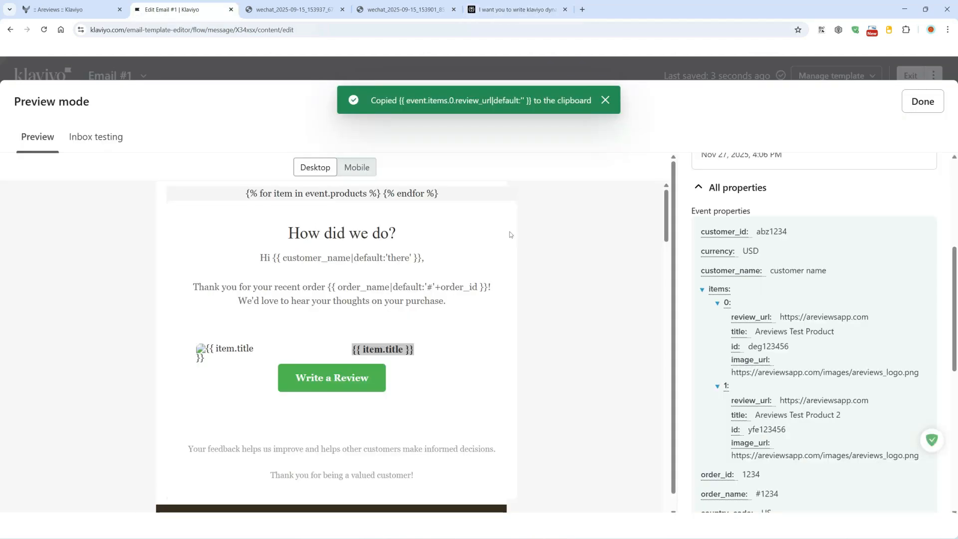
pyautogui.click(911, 113)
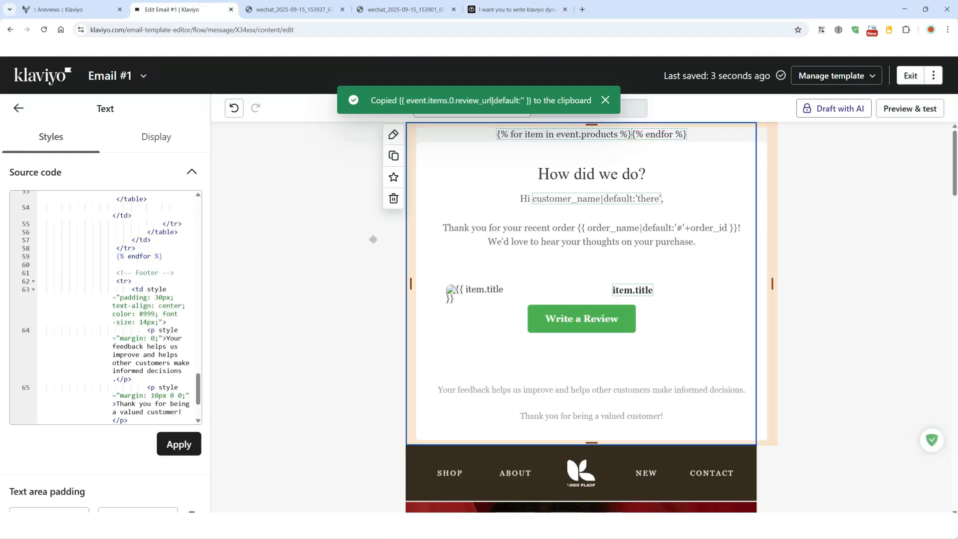
pyautogui.click(178, 444)
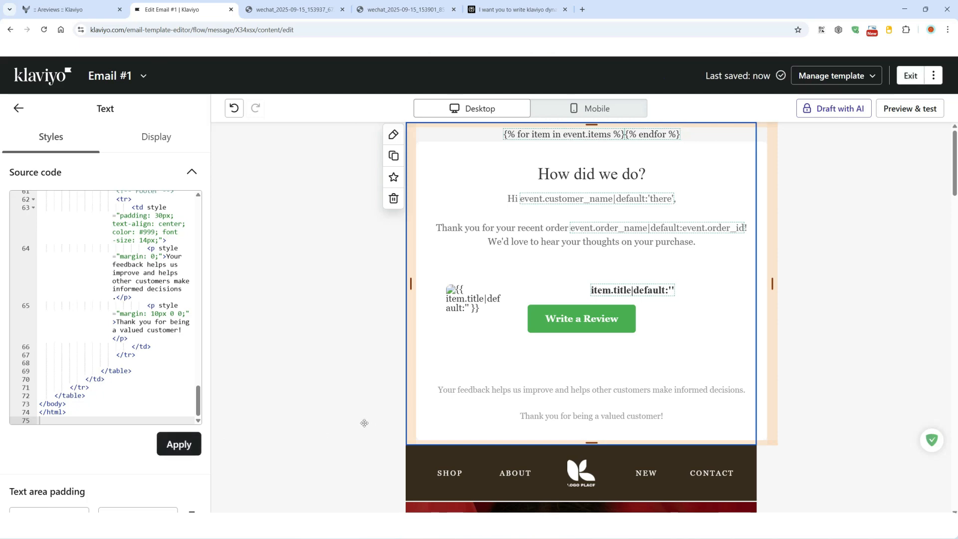
pyautogui.click(196, 443)
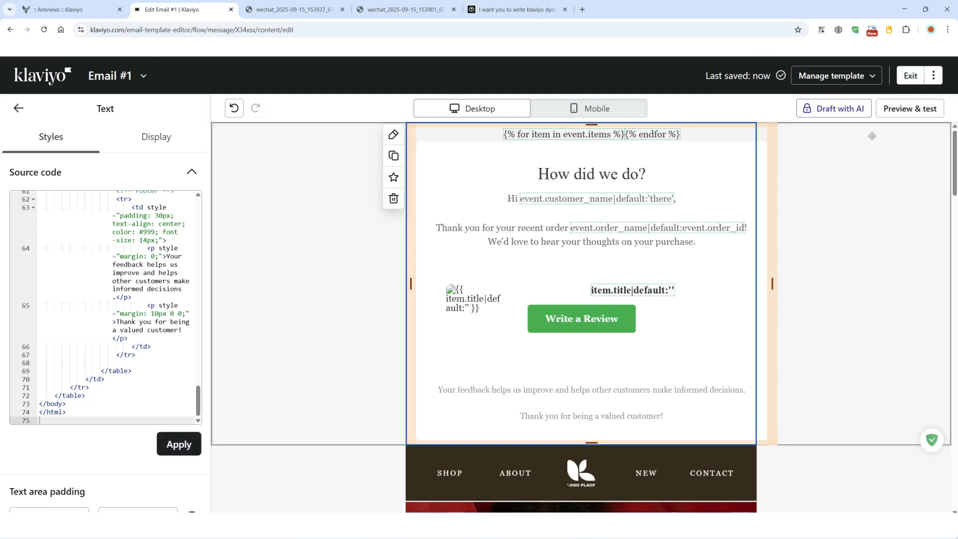
# Preview the email to check each product's image, title and review button, and return to the editor.
pyautogui.click(910, 109)
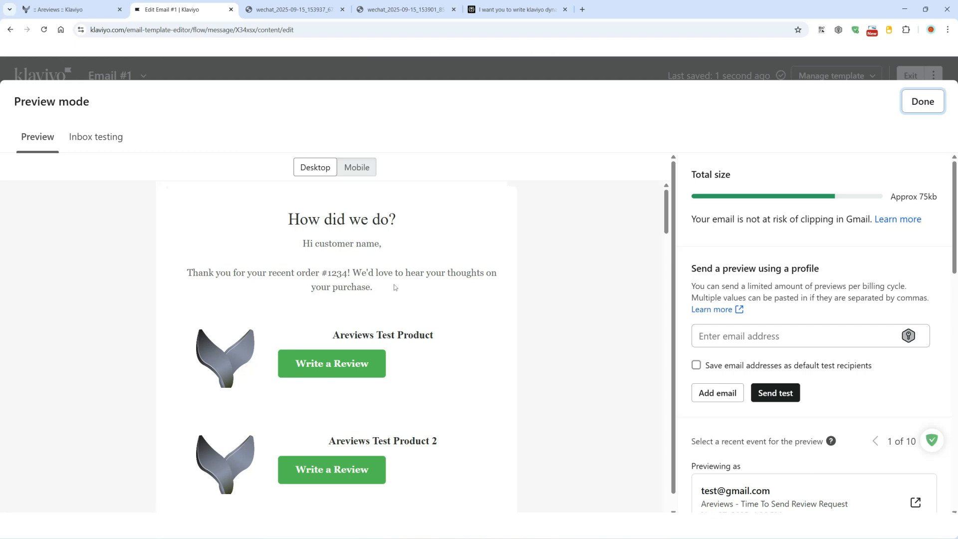
pyautogui.scroll(-1, 365, 267)
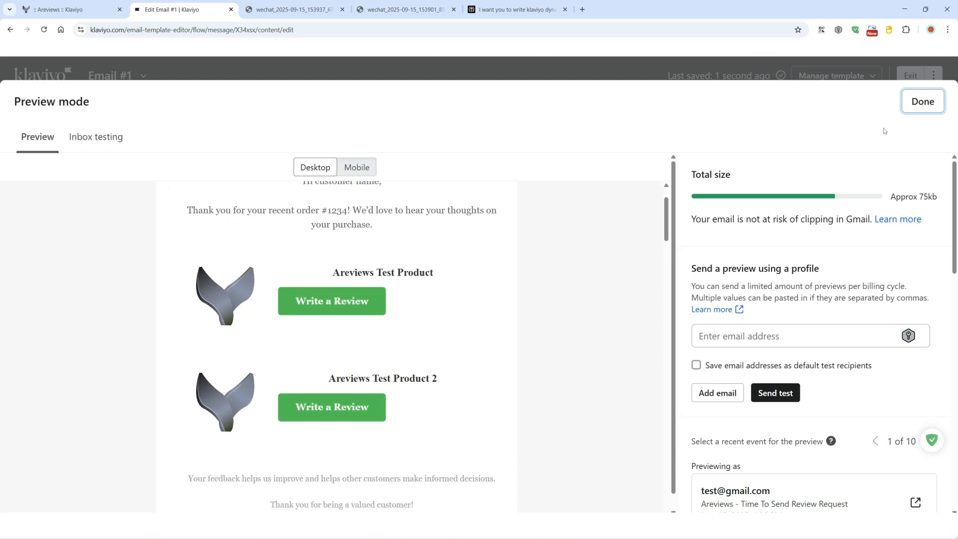
pyautogui.click(922, 101)
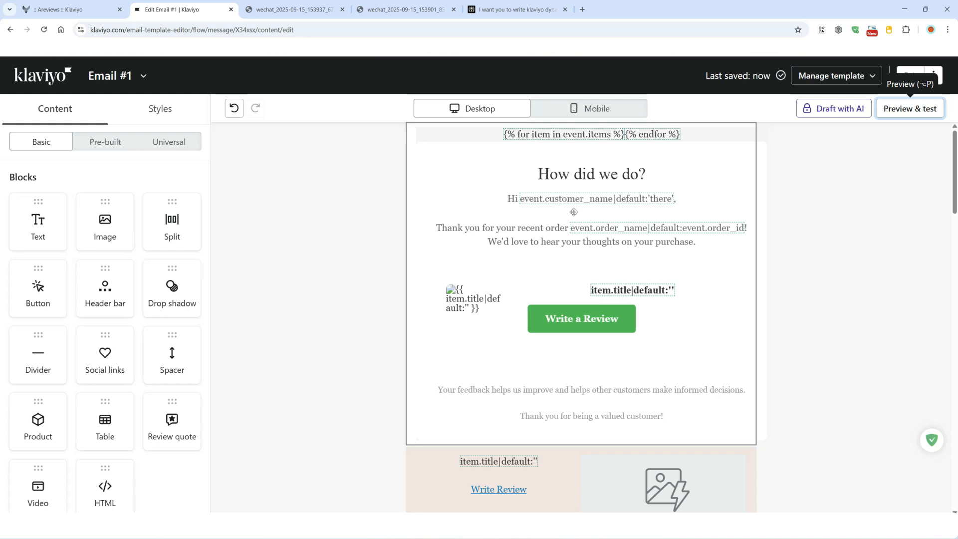